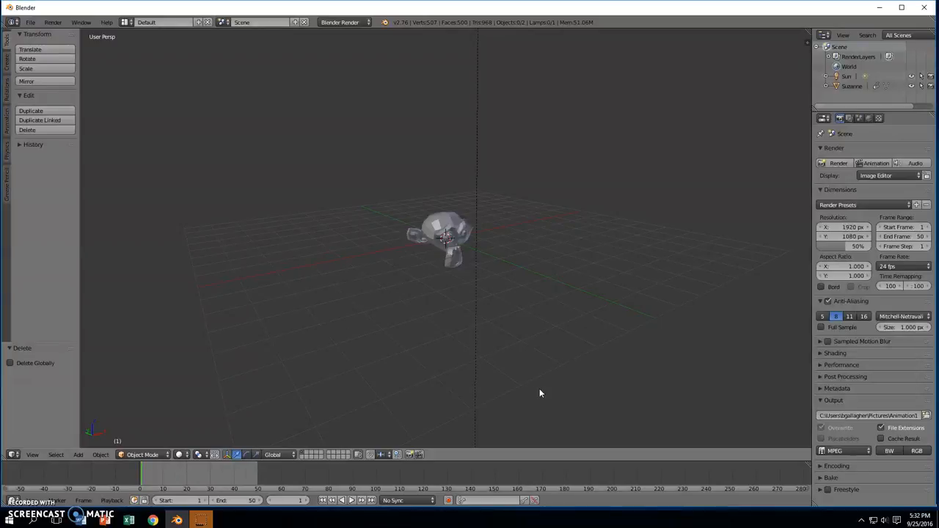
# - Delete the existing Sun lamp above the monkey head
pyautogui.rightClick(477, 91)
pyautogui.press('x')
pyautogui.click(478, 97)
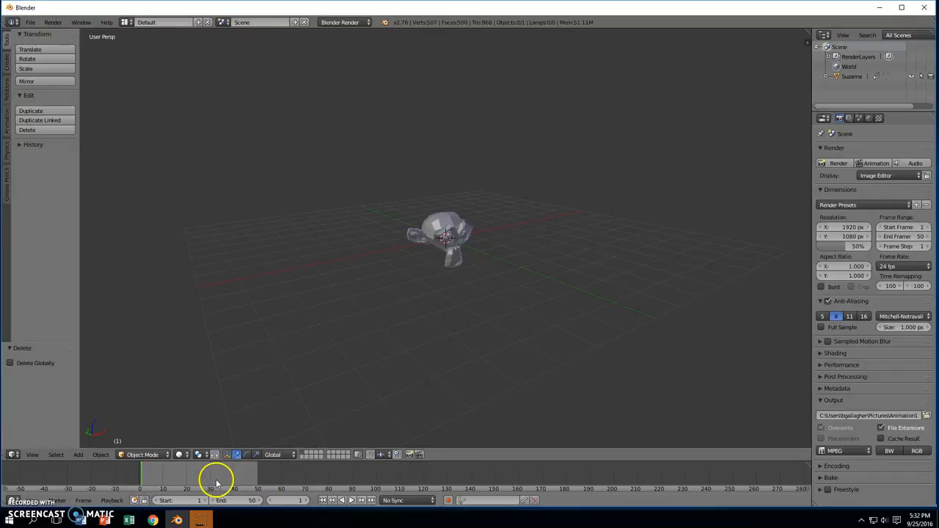
# - Play the monkey's animation in the viewport, stop it and return to the first frame
pyautogui.click(351, 501)
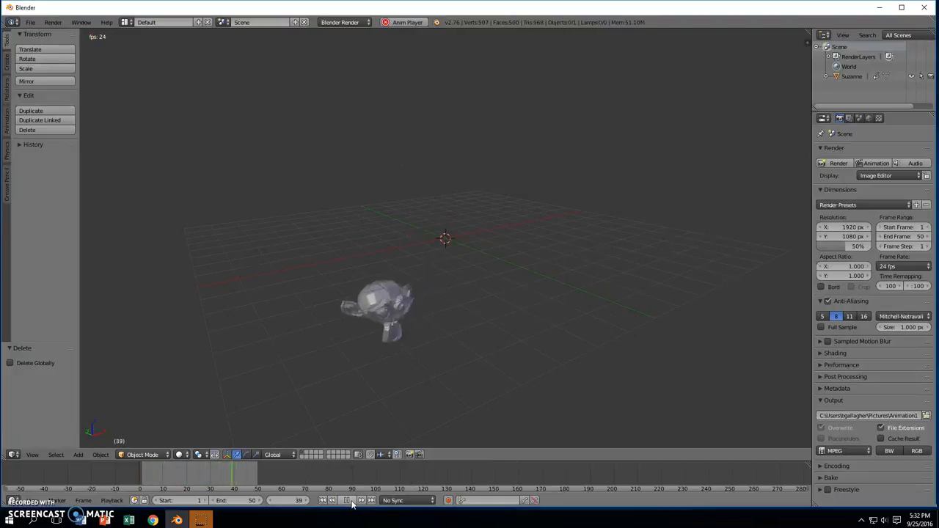
pyautogui.click(349, 501)
pyautogui.click(324, 500)
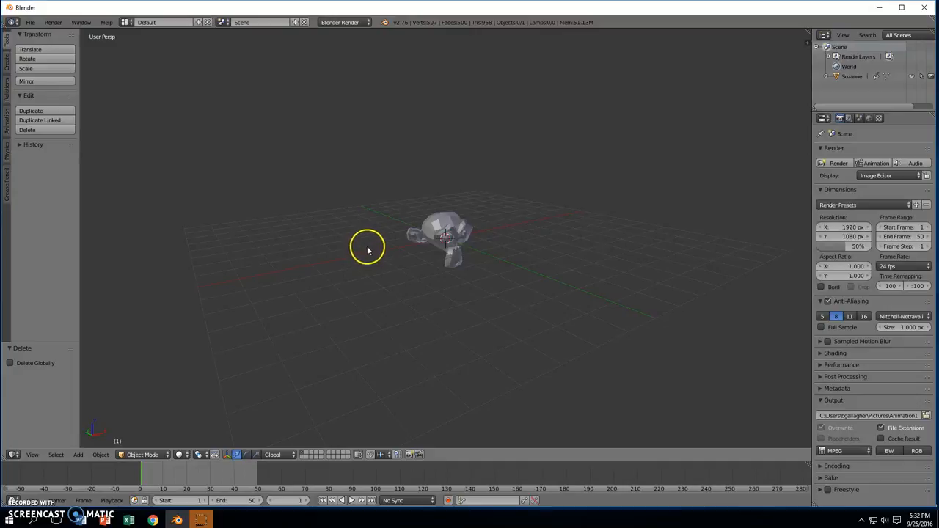
# - Add a Sun lamp to the scene and raise it about 7.8 units along Z above the monkey head
pyautogui.rightClick(448, 218)
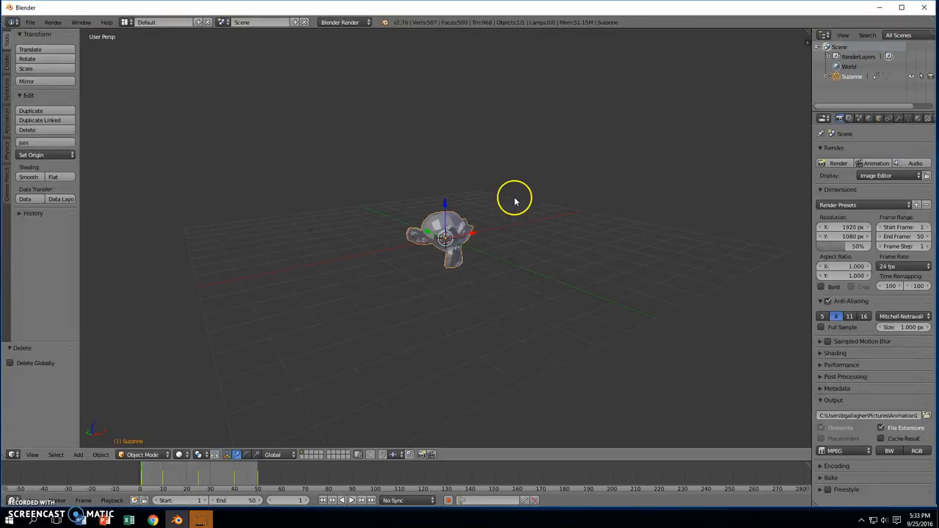
pyautogui.scroll(-2, 549, 223)
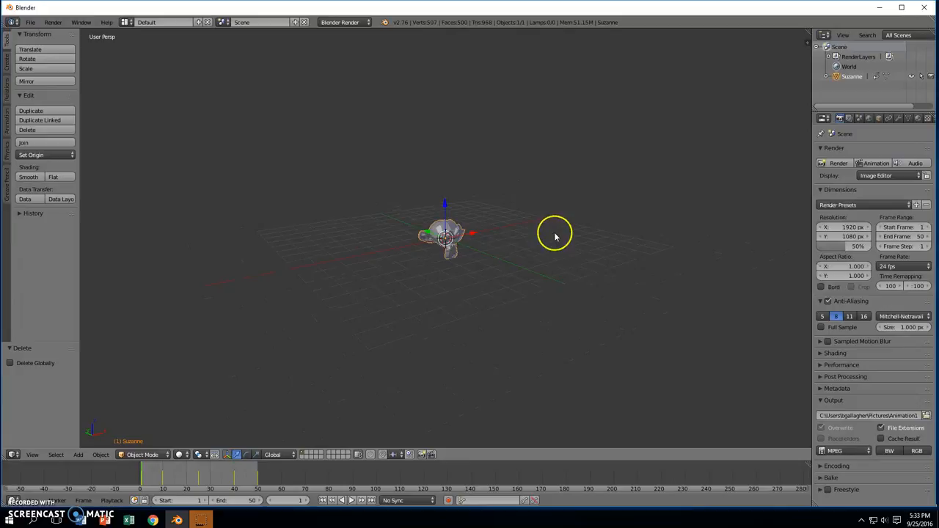
pyautogui.moveTo(555, 237)
pyautogui.mouseDown(button='middle')
pyautogui.moveTo(571, 220)
pyautogui.moveTo(545, 228)
pyautogui.moveTo(555, 237)
pyautogui.mouseUp(button='middle')
pyautogui.middleClick(554, 233)
pyautogui.hotkey('shift', 'a')
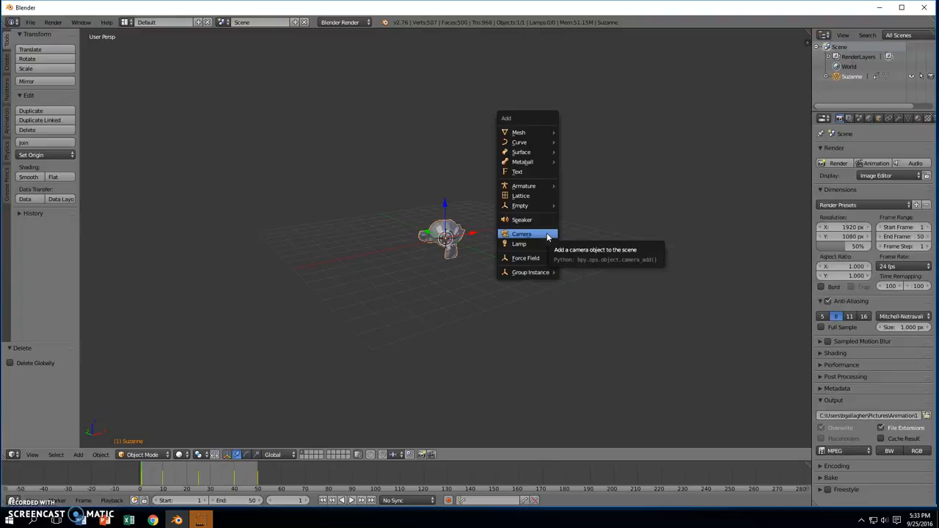
pyautogui.click(541, 137)
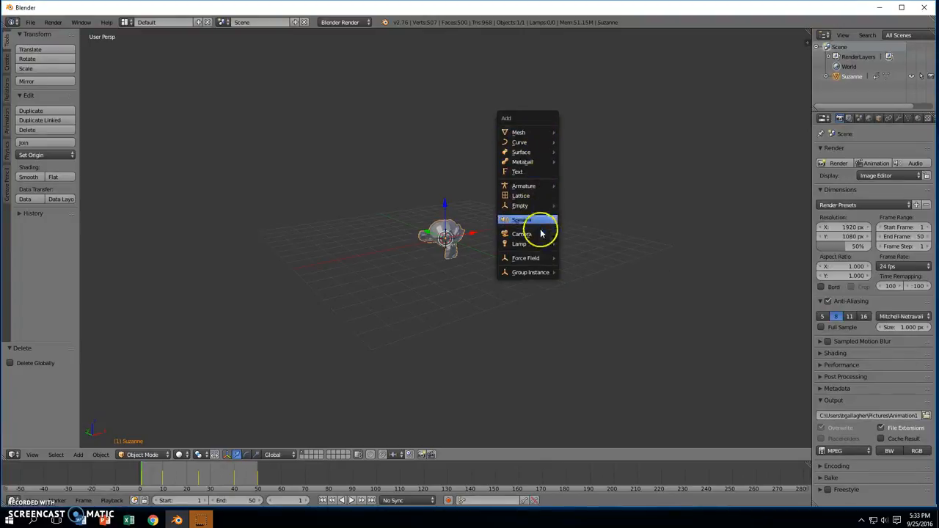
pyautogui.moveTo(543, 247)
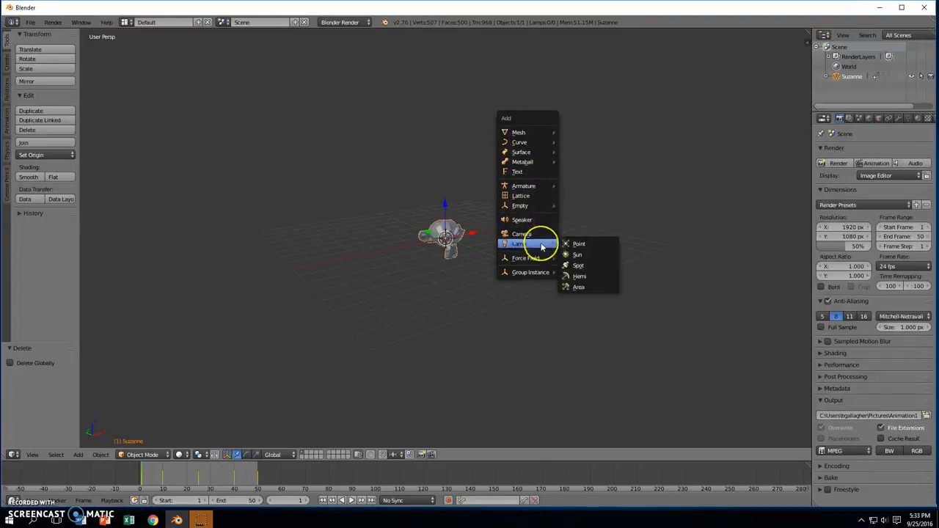
pyautogui.click(588, 256)
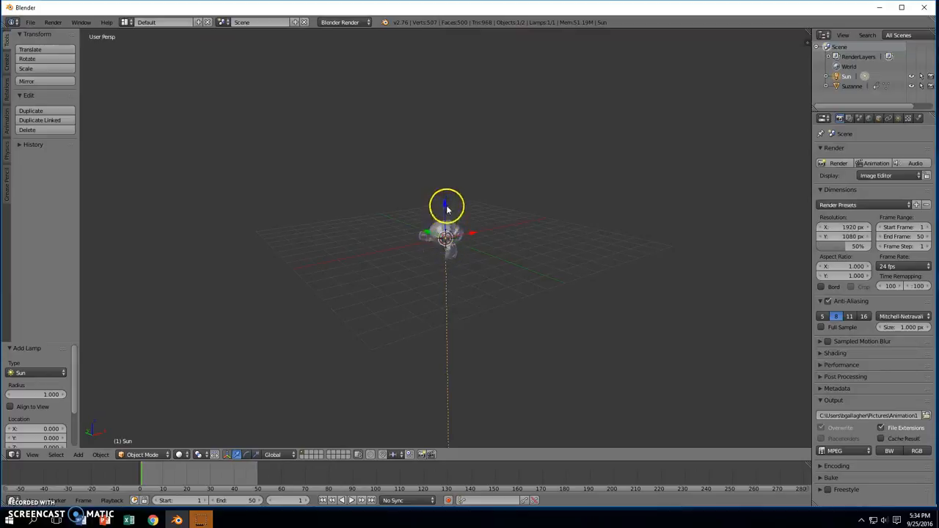
pyautogui.moveTo(444, 209); pyautogui.dragTo(444, 51)
# - Add a camera at the scene origin
pyautogui.moveTo(482, 136)
pyautogui.mouseDown(button='middle')
pyautogui.moveTo(535, 140)
pyautogui.moveTo(476, 137)
pyautogui.moveTo(483, 143)
pyautogui.mouseUp(button='middle')
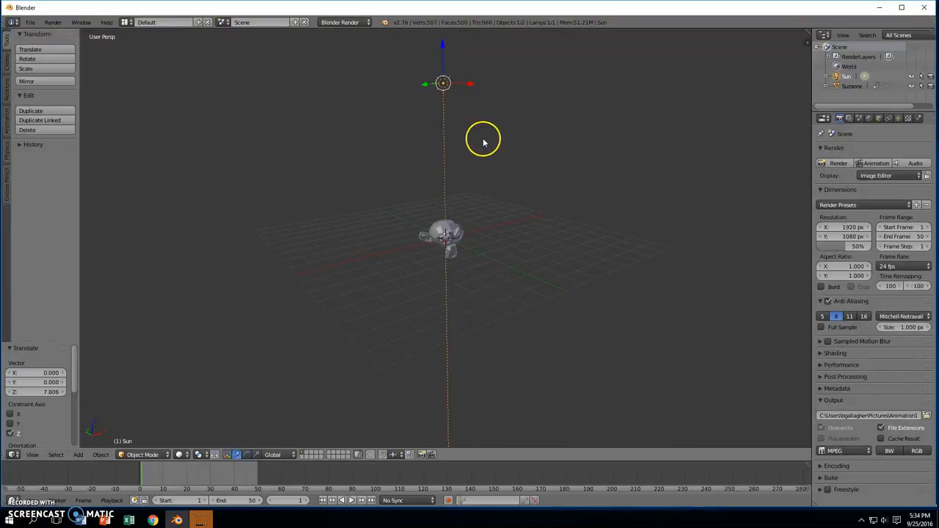
pyautogui.hotkey('shift', 'a')
pyautogui.click(504, 195)
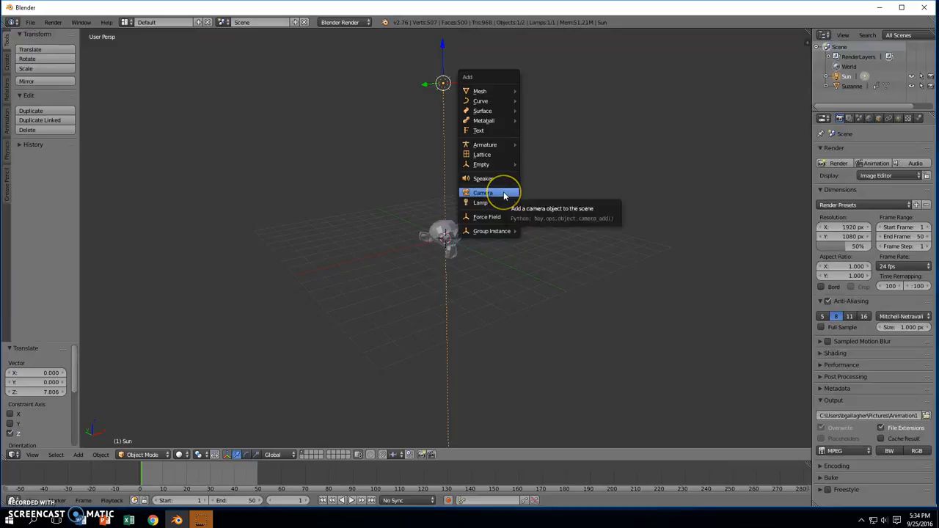
pyautogui.click(504, 193)
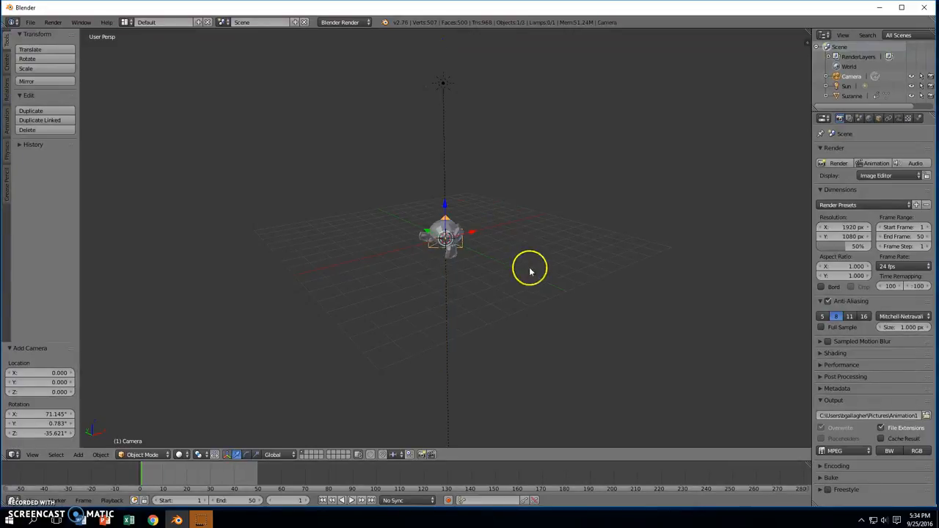
# - Move the camera away from the monkey head by about -2.1 in X, -17.6 in Y and 4.5 in Z
pyautogui.moveTo(606, 265); pyautogui.dragTo(627, 255, button='middle')
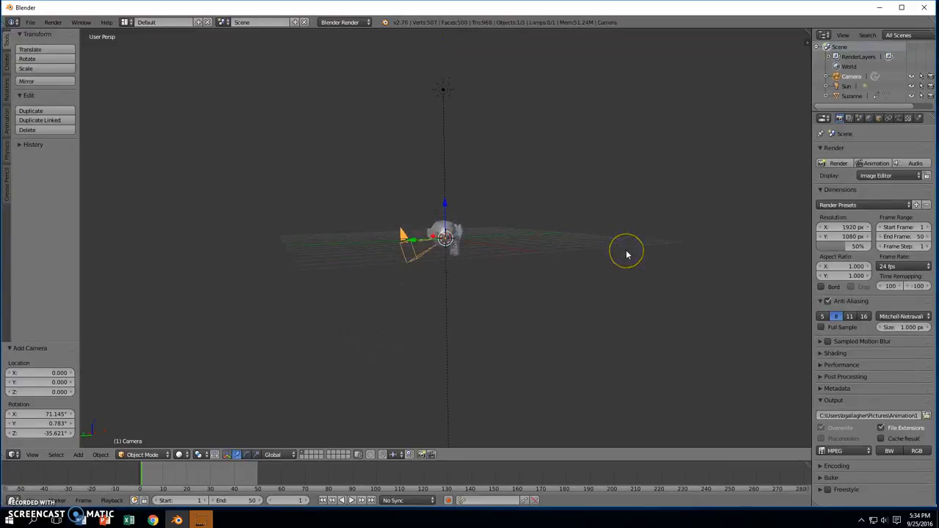
pyautogui.moveTo(419, 274); pyautogui.dragTo(420, 242, button='middle')
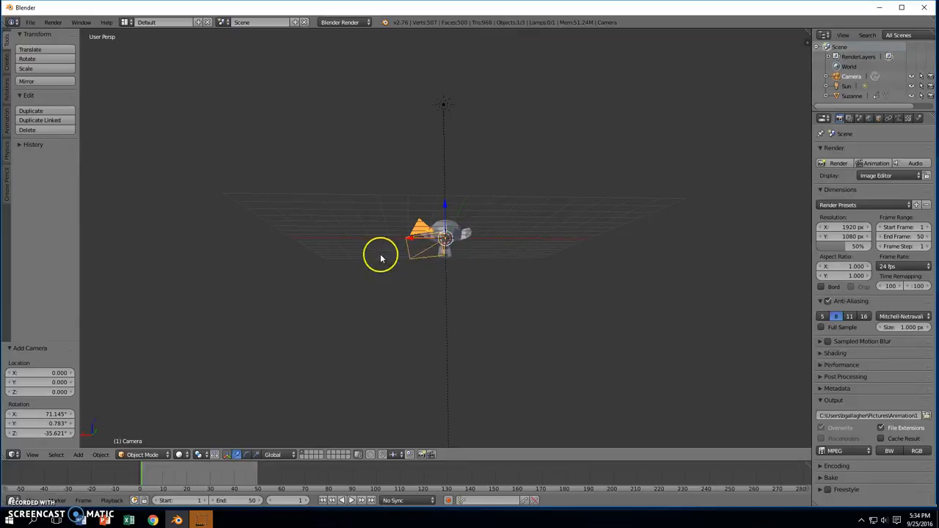
pyautogui.moveTo(533, 254); pyautogui.dragTo(482, 294, button='middle')
pyautogui.scroll(8, 482, 289)
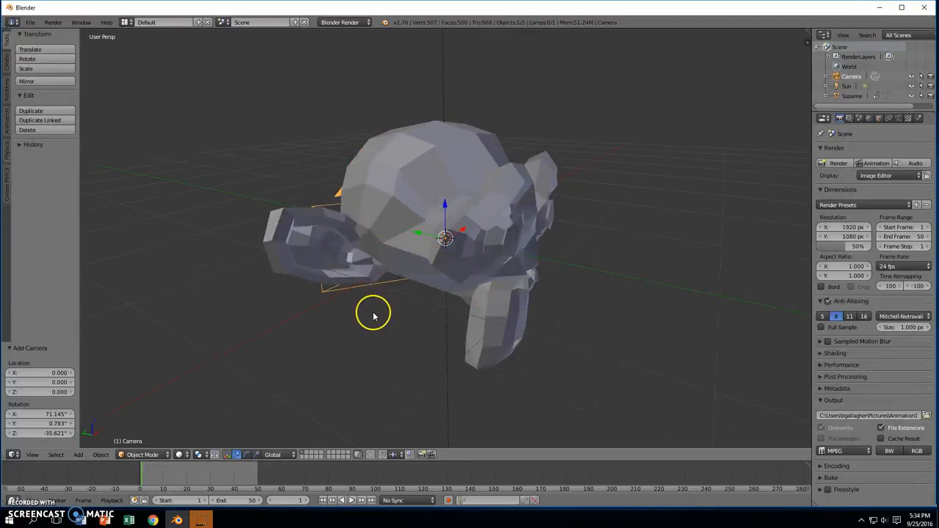
pyautogui.press('g')
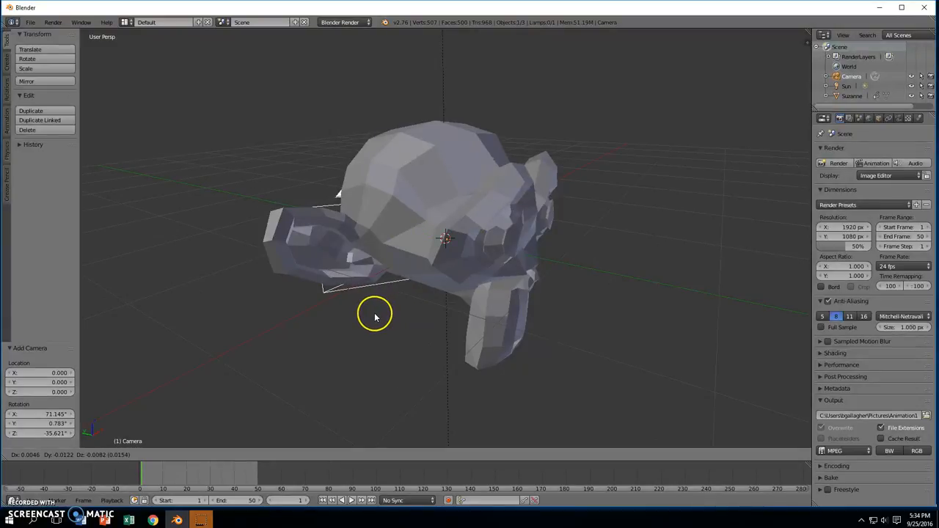
pyautogui.click(375, 317)
pyautogui.moveTo(344, 346); pyautogui.dragTo(374, 340, button='middle')
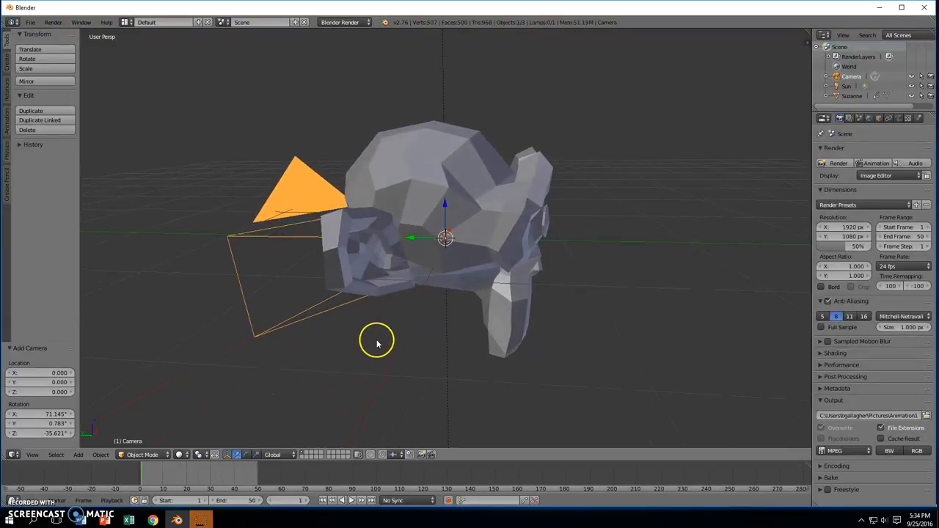
pyautogui.scroll(-6, 444, 347)
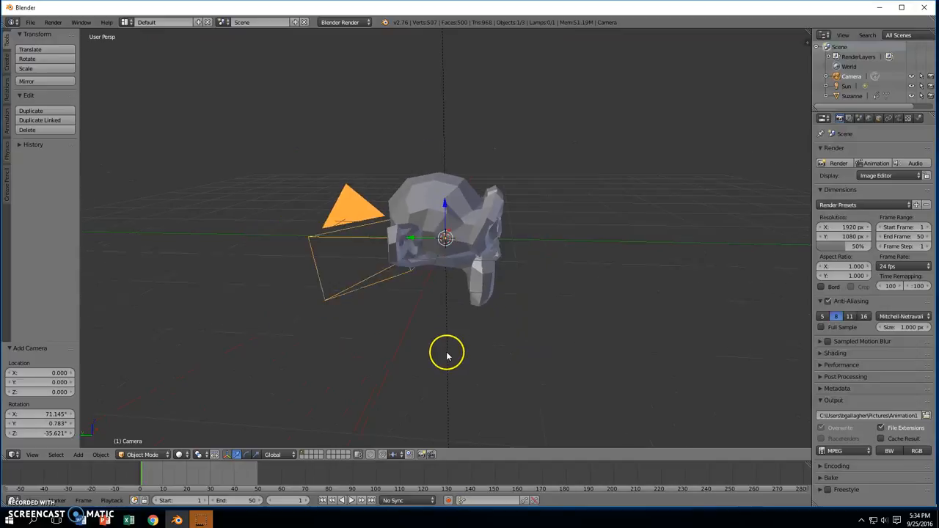
pyautogui.scroll(-4, 528, 343)
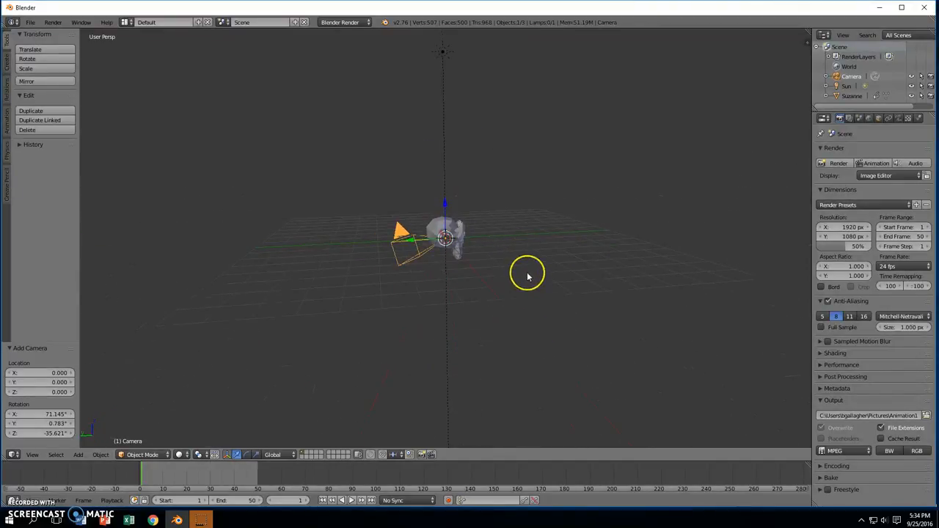
pyautogui.press('g')
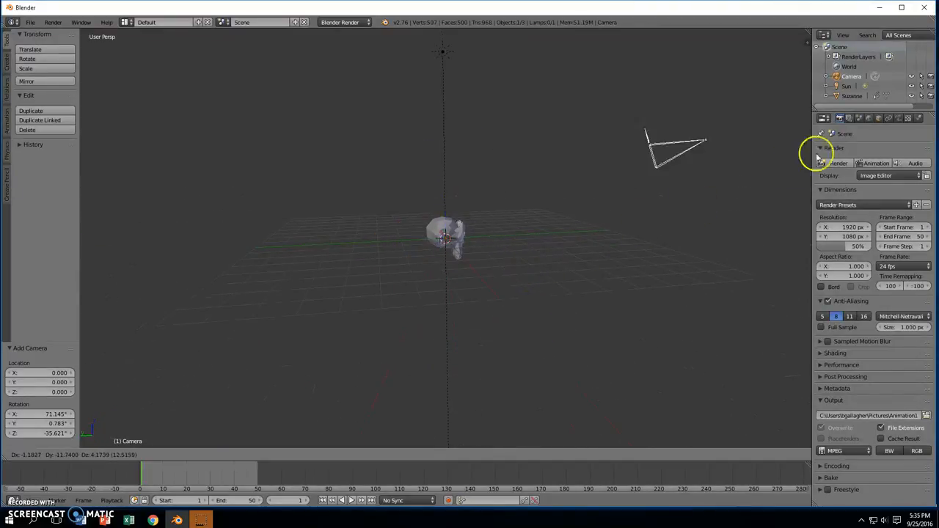
pyautogui.click(204, 155)
# - Shift the camera about -7.5 units along the X axis only
pyautogui.moveTo(477, 163); pyautogui.dragTo(367, 199, button='middle')
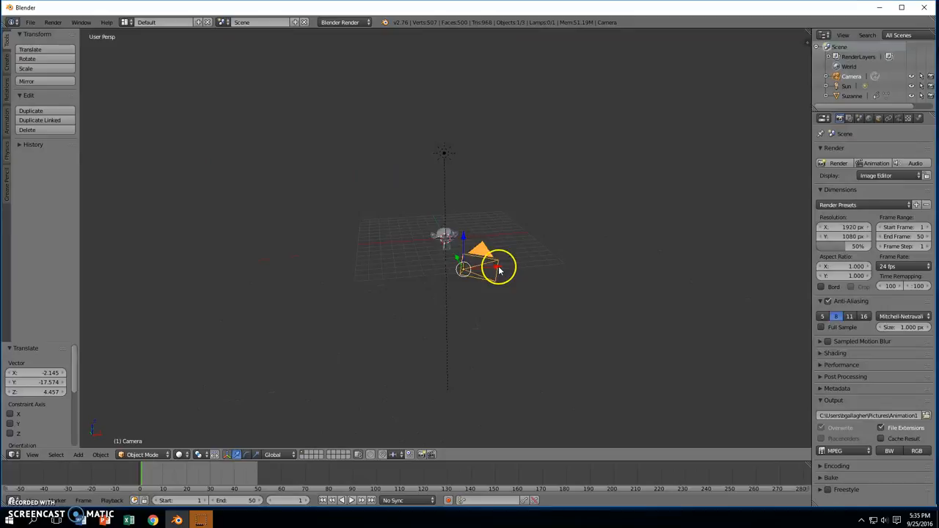
pyautogui.press('g')
pyautogui.press('x')
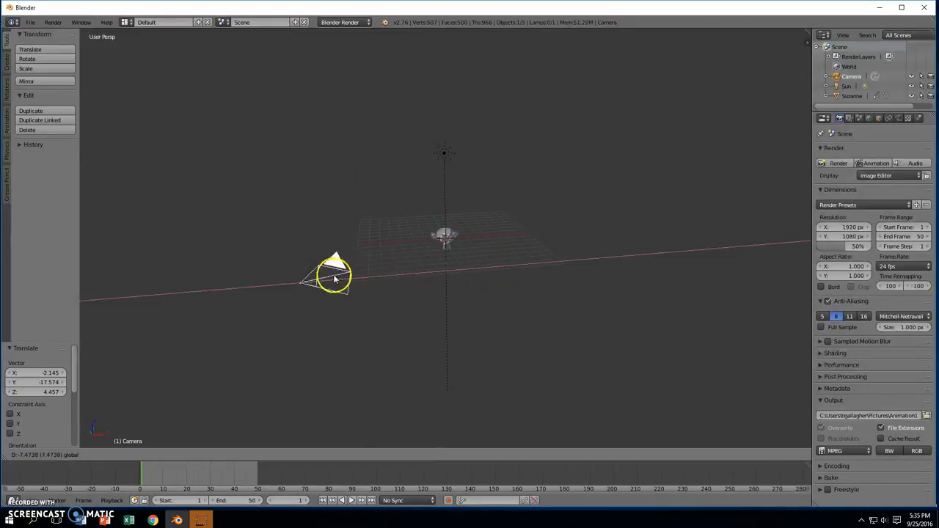
pyautogui.click(336, 273)
# - Reposition the camera freely by about -1.9 in X and 1.1 in Y so it faces the monkey head
pyautogui.moveTo(386, 286); pyautogui.dragTo(411, 272, button='middle')
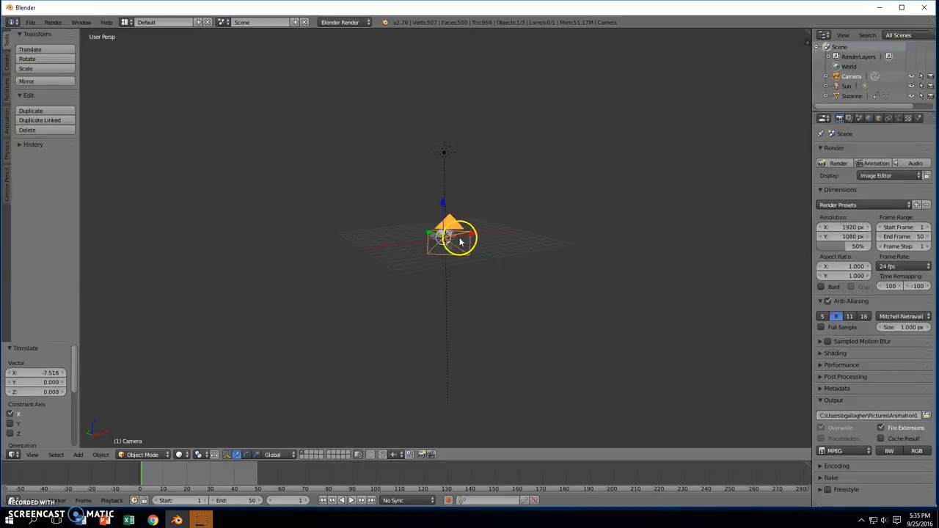
pyautogui.moveTo(459, 242); pyautogui.dragTo(415, 246, button='right')
pyautogui.moveTo(415, 244); pyautogui.dragTo(422, 247, button='middle')
# - Compare the camera's view with the user perspective to check how the monkey head is framed
pyautogui.scroll(5, 499, 268)
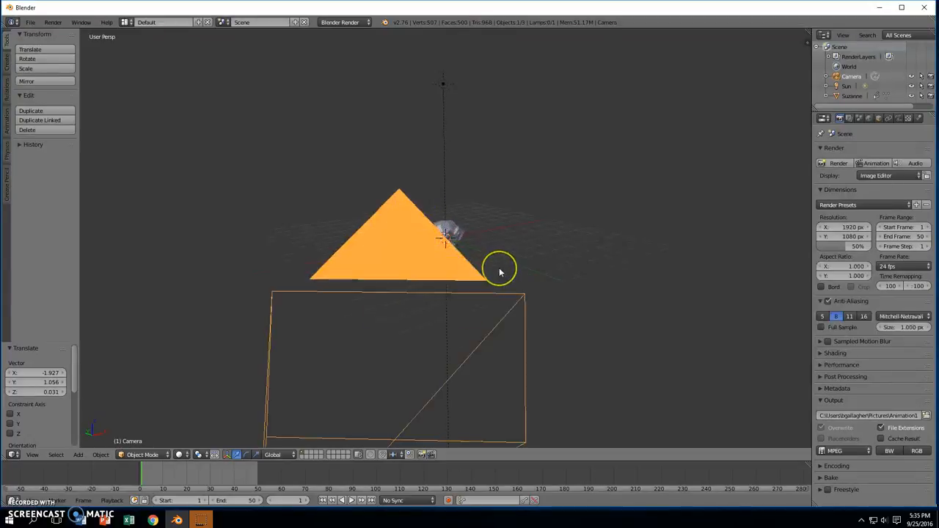
pyautogui.scroll(-7, 587, 295)
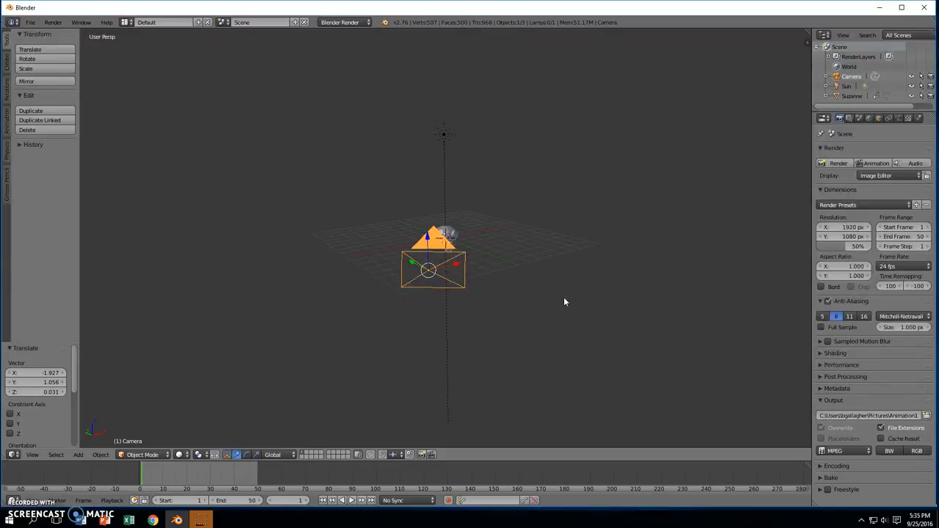
pyautogui.press('KP_0')
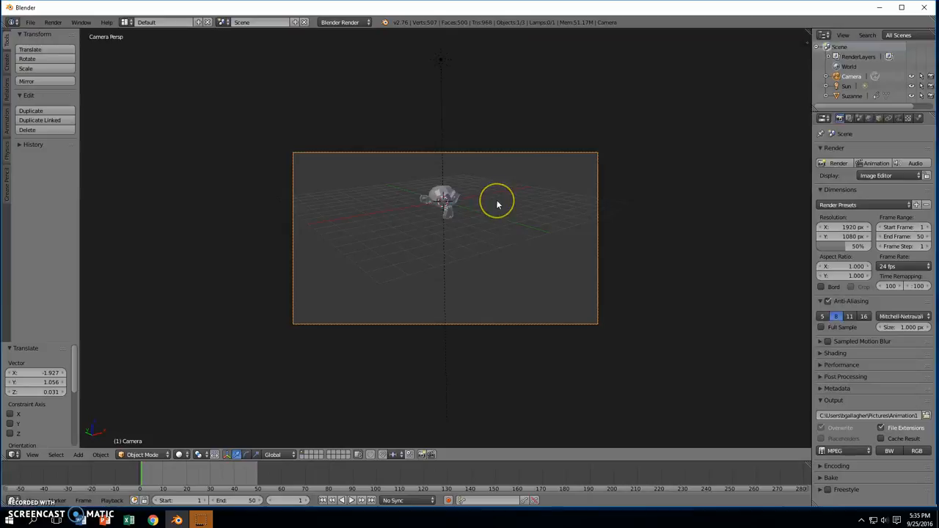
pyautogui.press('KP_0')
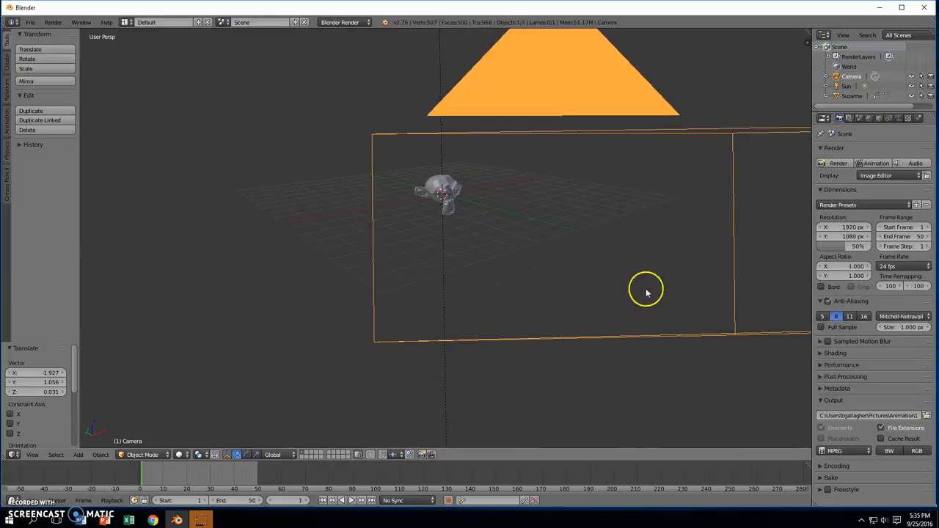
pyautogui.press('KP_0')
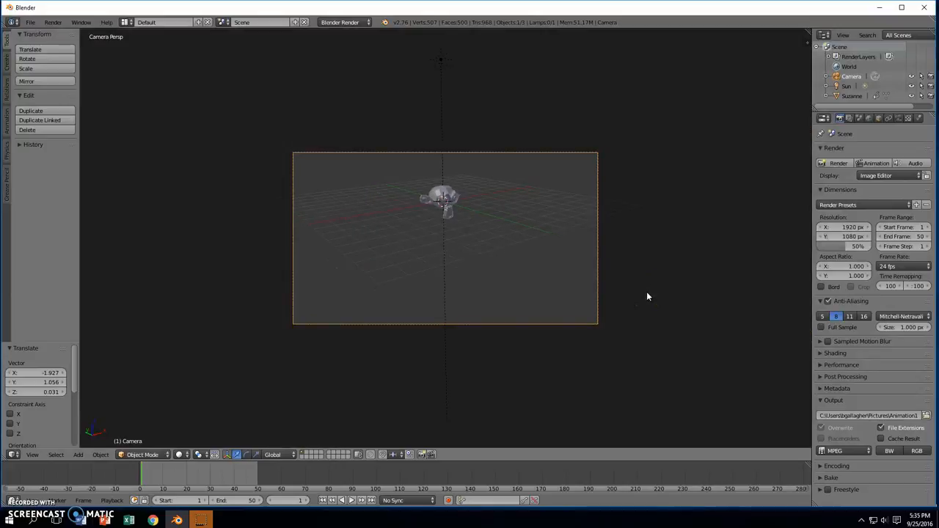
pyautogui.press('KP_0')
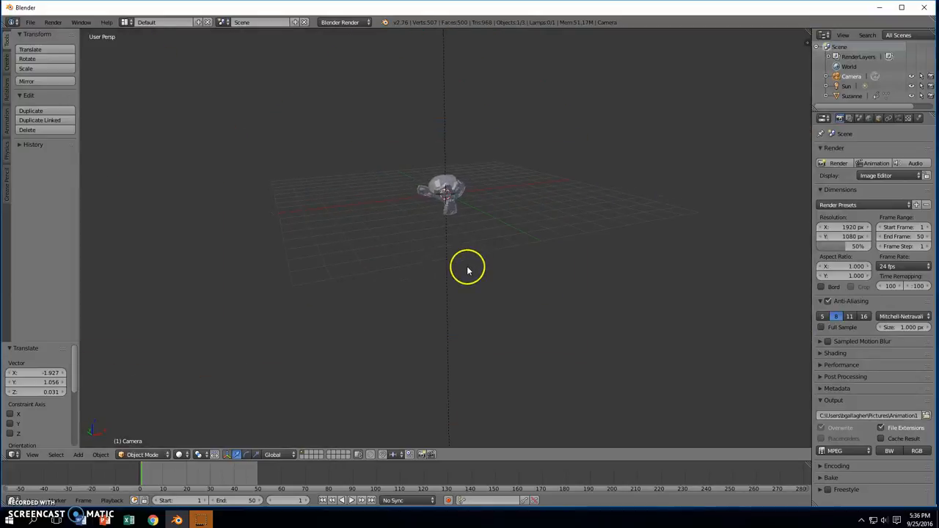
# - In camera view, move the camera by about 0.36 in X, 0.48 in Y and 1.75 in Z to center the monkey head
pyautogui.press('KP_0')
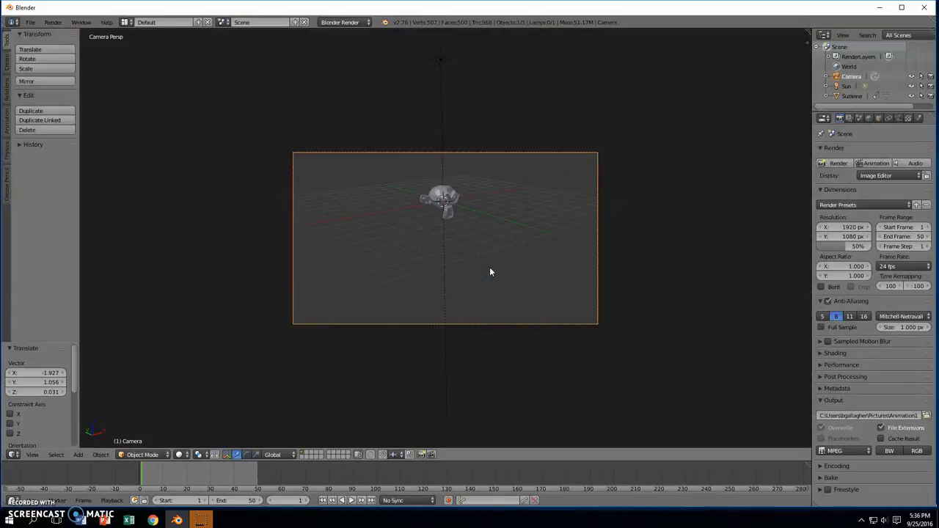
pyautogui.press('g')
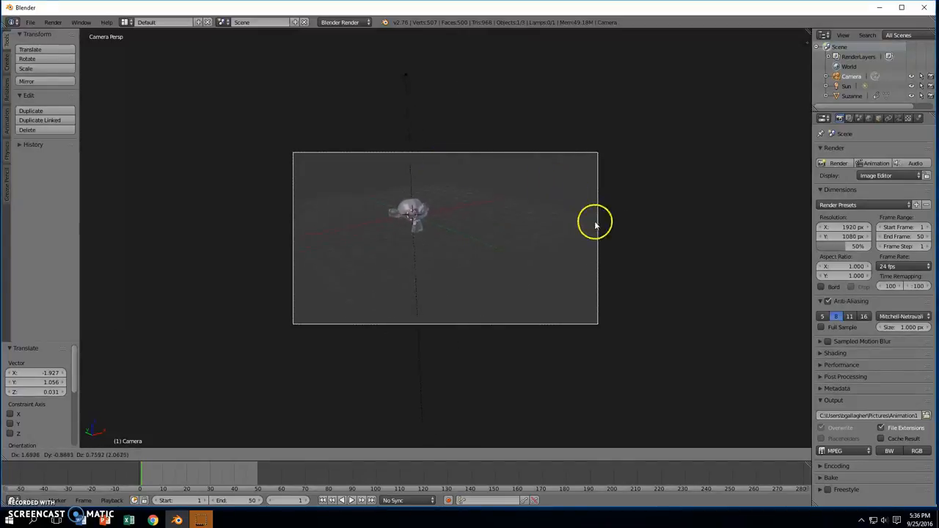
pyautogui.click(490, 170)
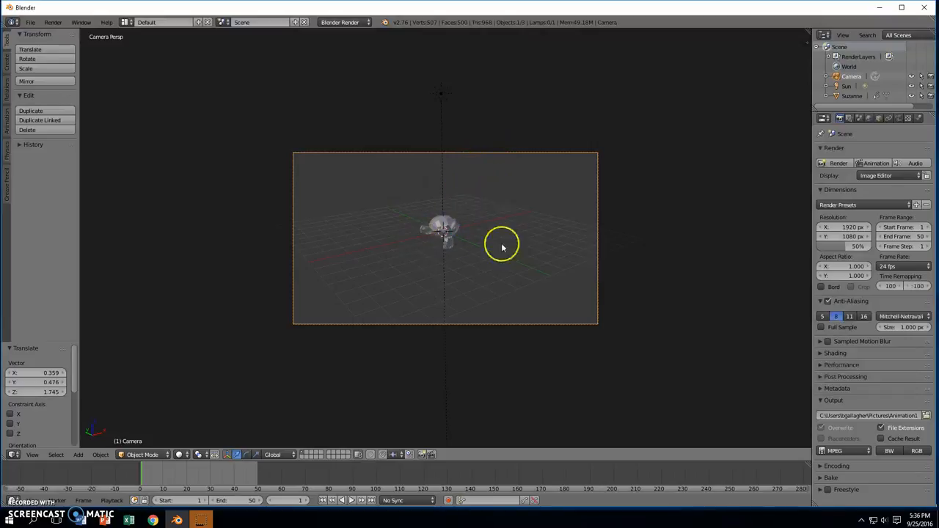
# - Preview the animation through the camera to check whether the monkey stays in frame, and return to frame 1
pyautogui.click(351, 501)
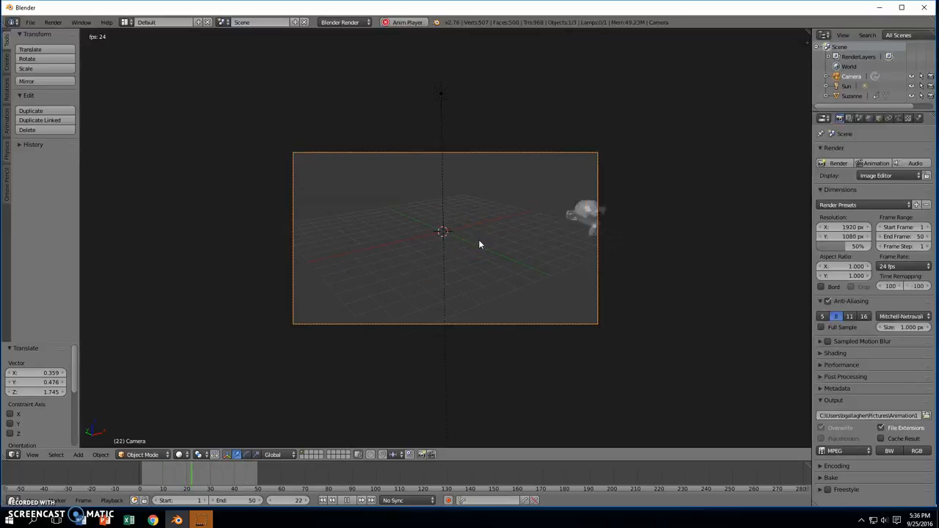
pyautogui.click(345, 501)
pyautogui.click(323, 501)
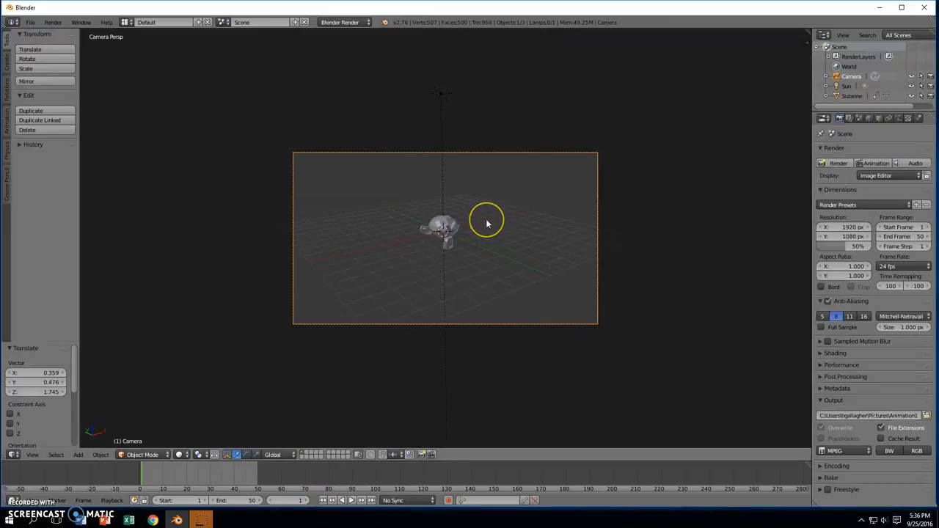
# - Move the camera by about 0.16 in X, 0.33 in Y and 1.05 in Z, preview the animation and return to frame 1
pyautogui.press('g')
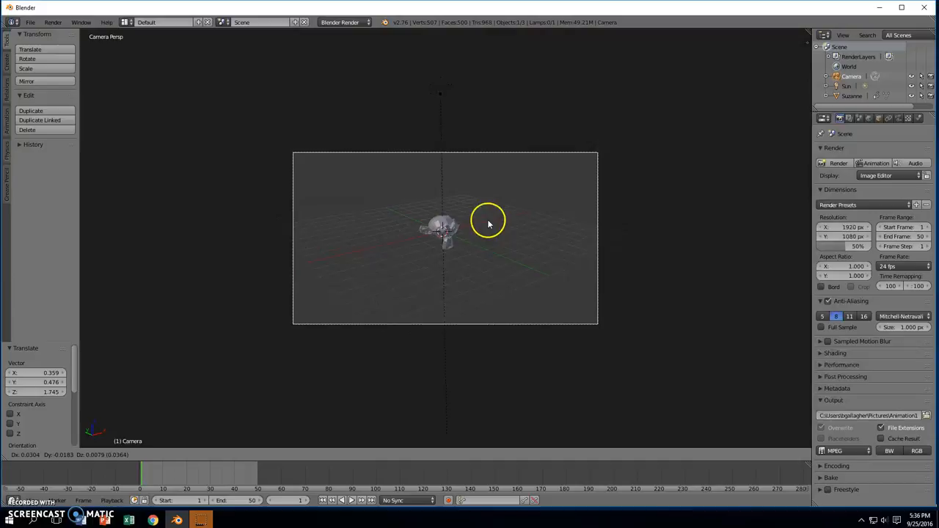
pyautogui.click(482, 165)
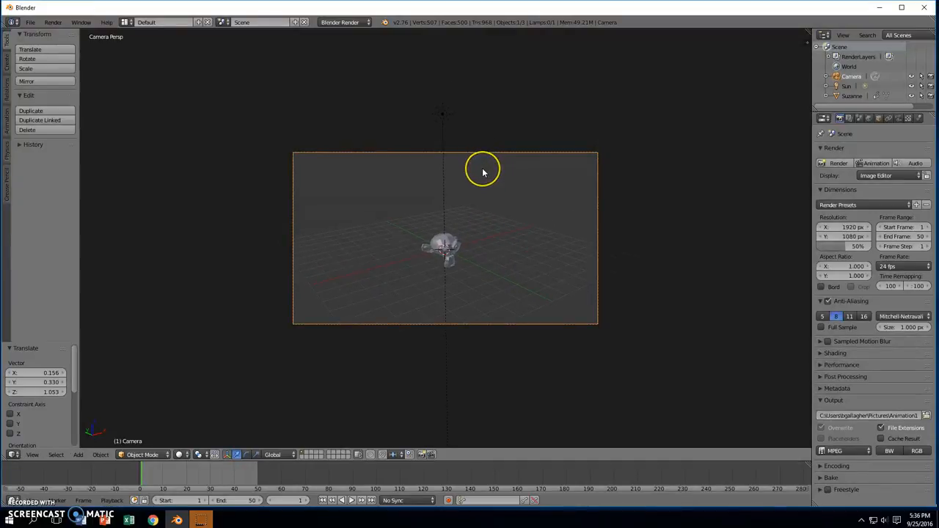
pyautogui.scroll(3, 484, 190)
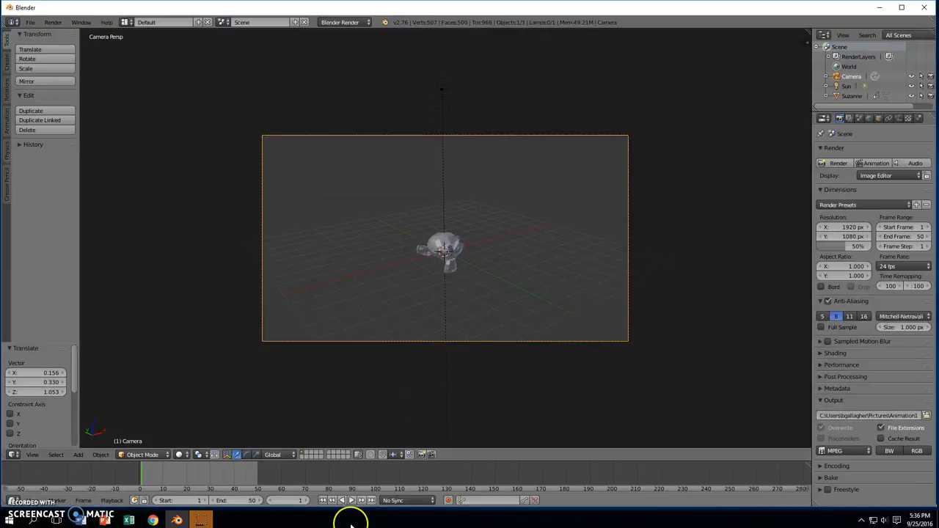
pyautogui.click(351, 502)
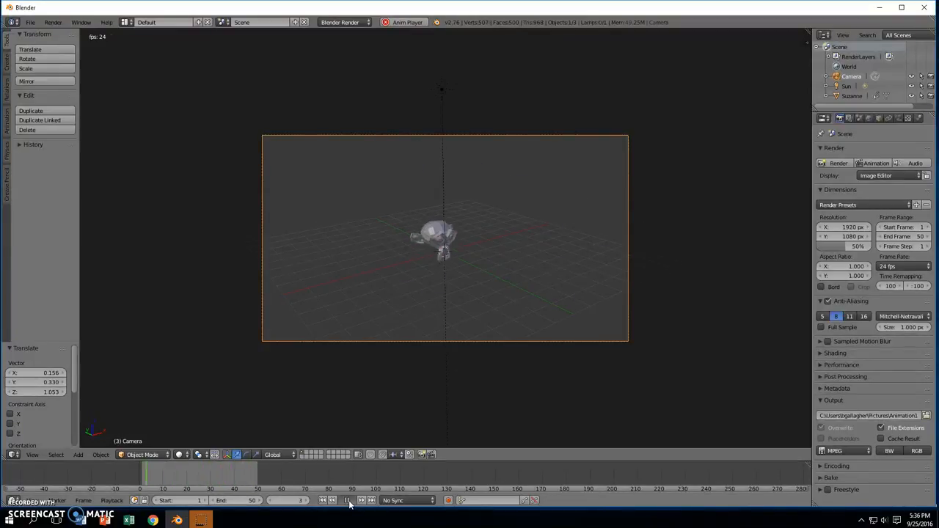
pyautogui.click(350, 502)
pyautogui.click(323, 500)
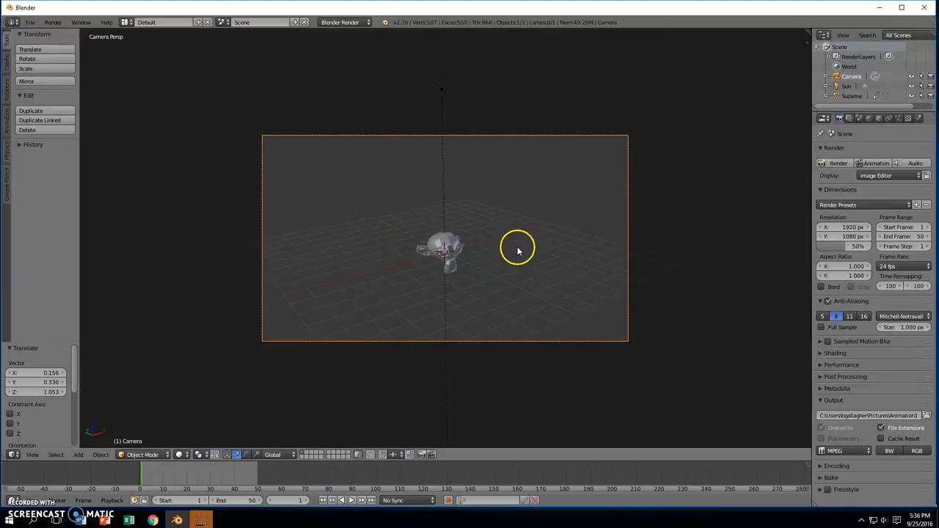
# - Move the camera by about 3.62 in X, -2.51 in Y and 0.15 in Z, preview the animation and return to frame 1
pyautogui.press('g')
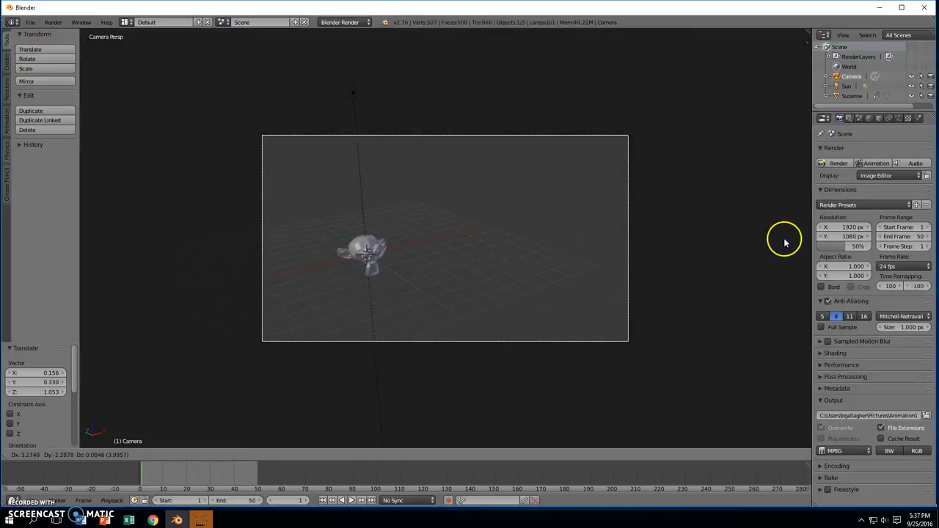
pyautogui.click(84, 236)
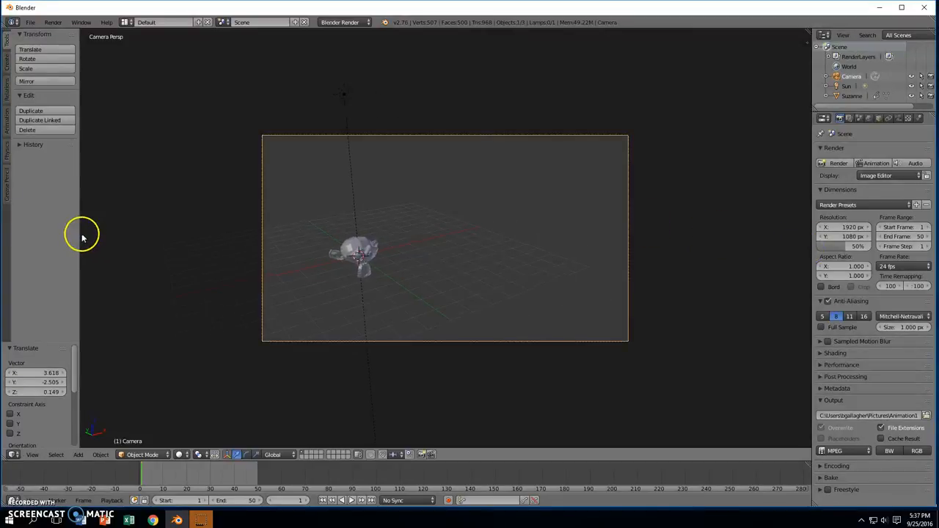
pyautogui.click(351, 501)
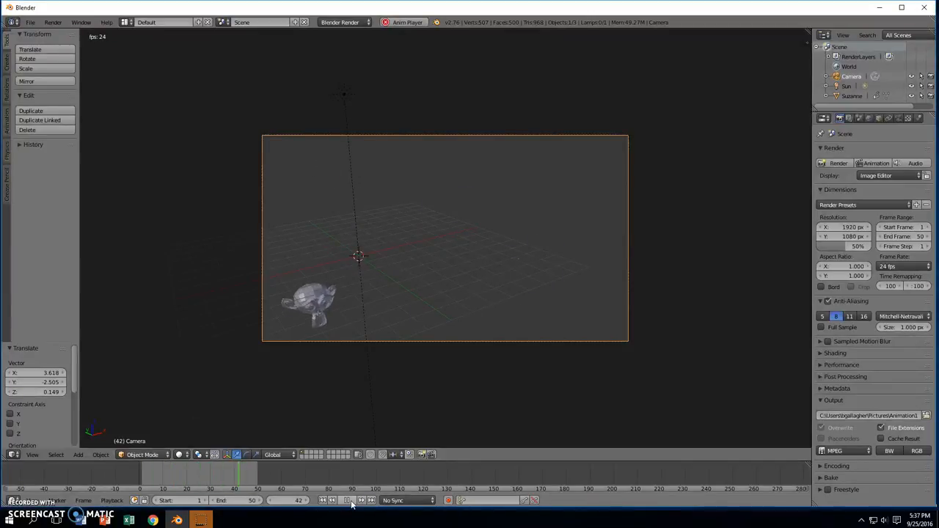
pyautogui.click(347, 501)
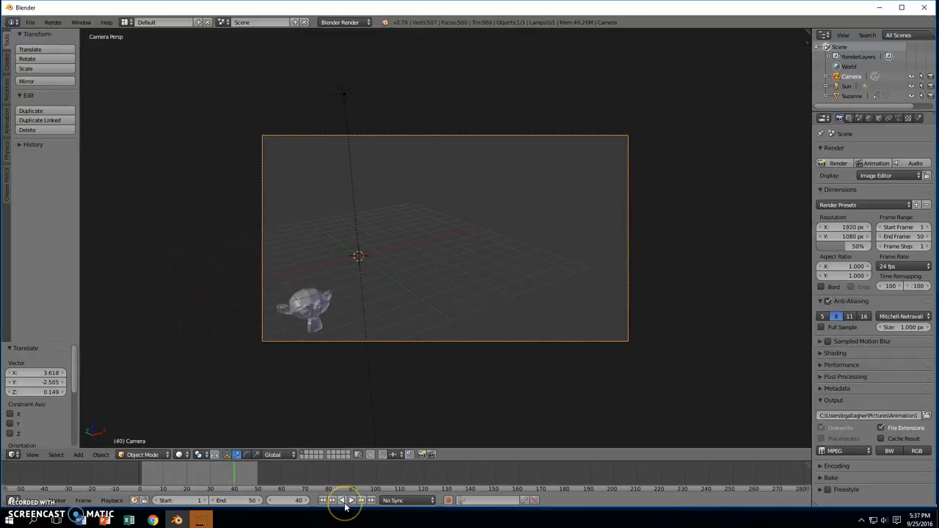
pyautogui.click(324, 502)
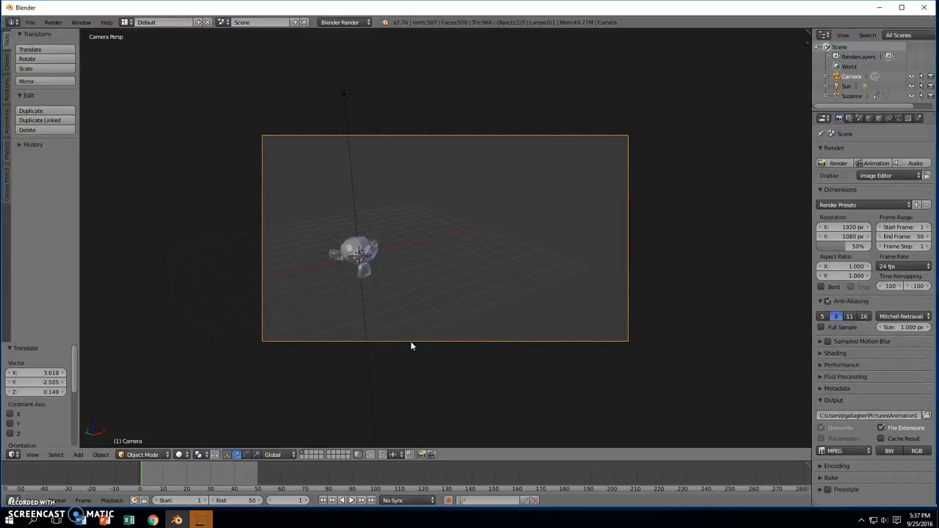
# - Leave the camera view for the user perspective to check where the camera stands relative to the monkey head
pyautogui.press('KP_0')
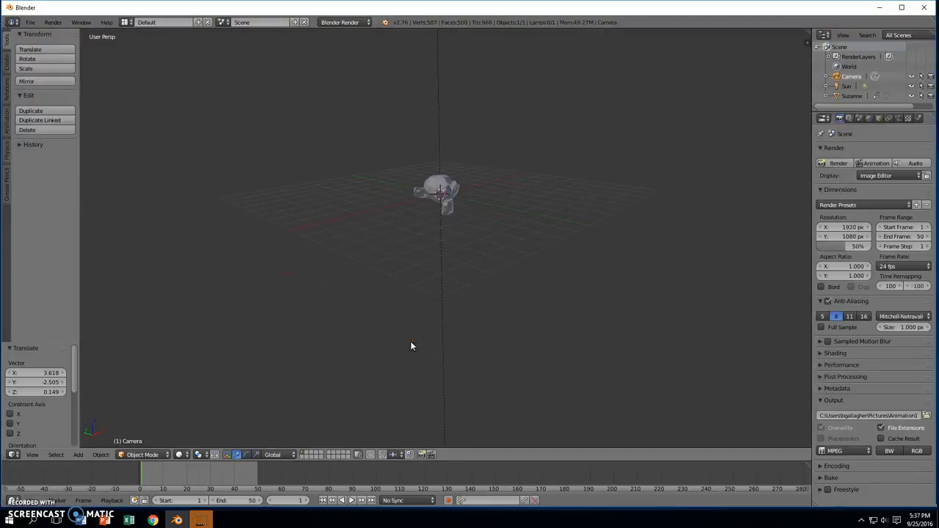
pyautogui.scroll(-4, 411, 346)
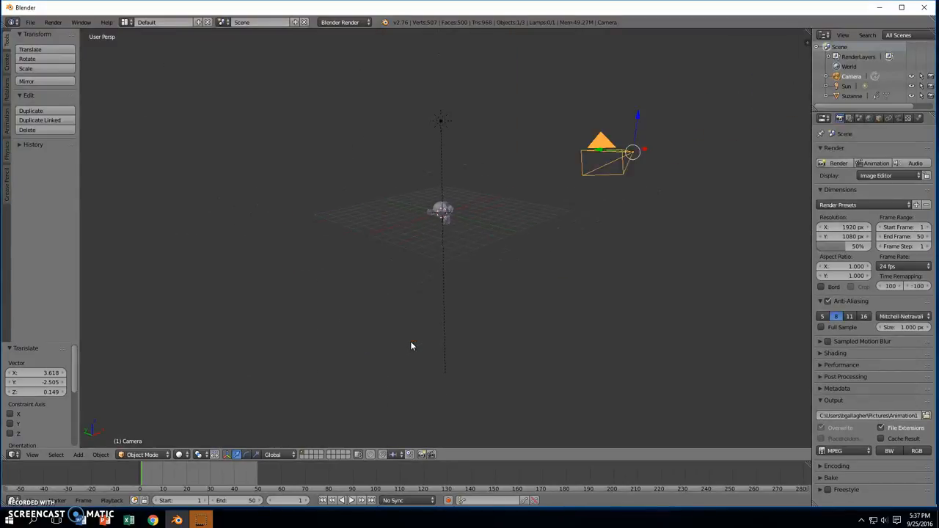
pyautogui.scroll(2, 411, 346)
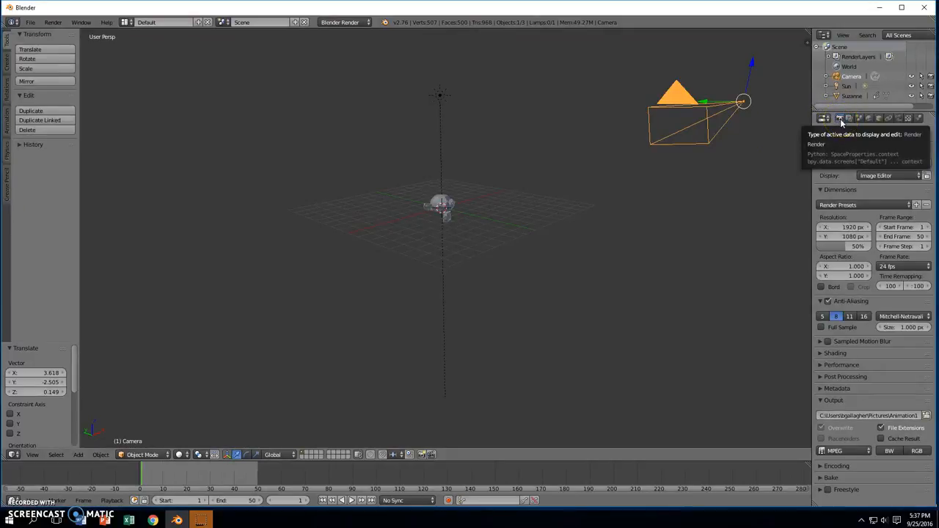
# - Look through the world, scene, object, constraint, texture and physics properties, and return to the render settings
pyautogui.click(870, 119)
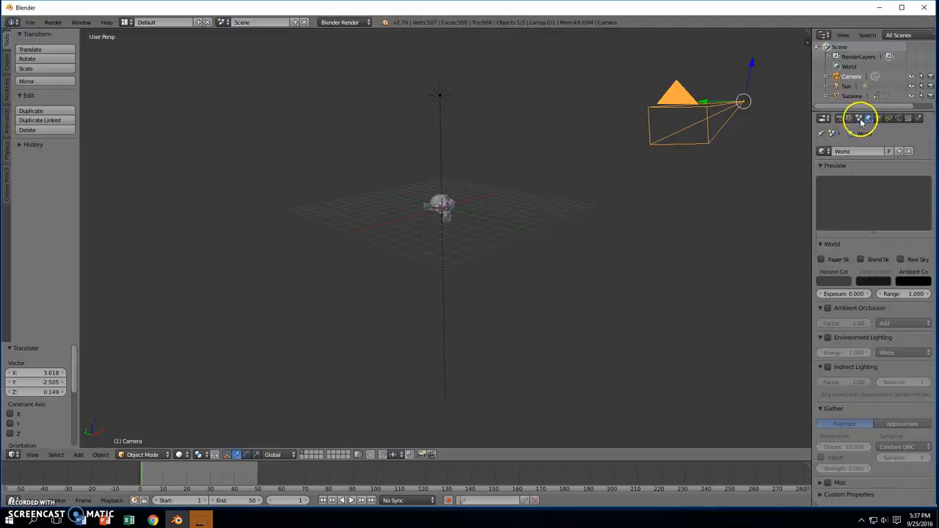
pyautogui.click(861, 120)
pyautogui.click(879, 119)
pyautogui.click(889, 118)
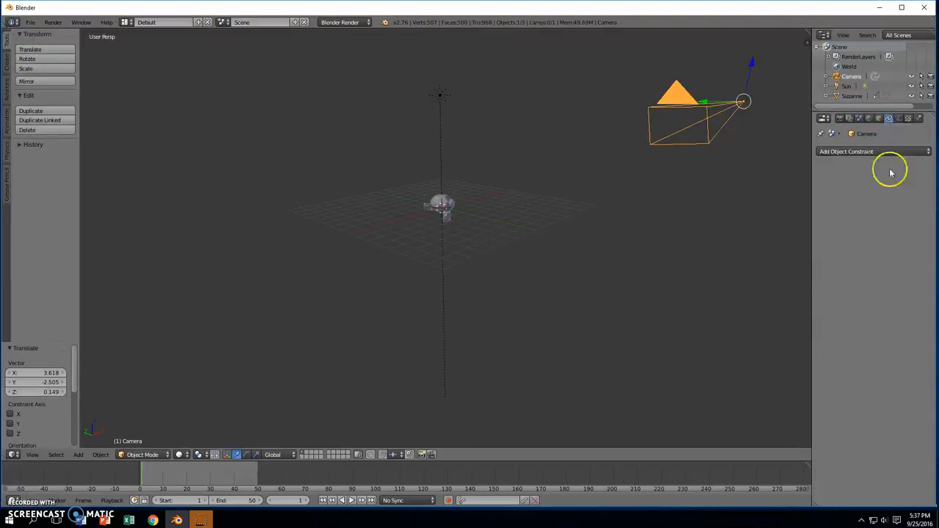
pyautogui.click(910, 119)
pyautogui.click(919, 119)
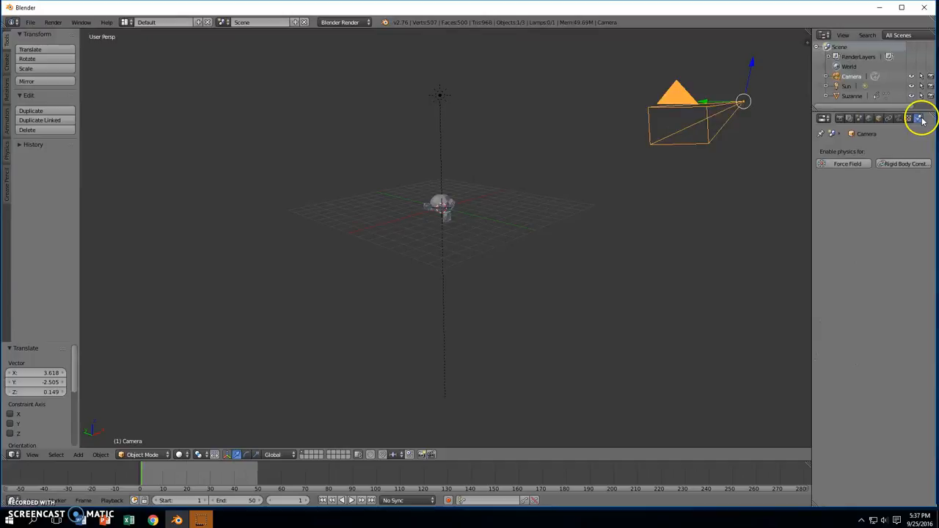
pyautogui.click(841, 120)
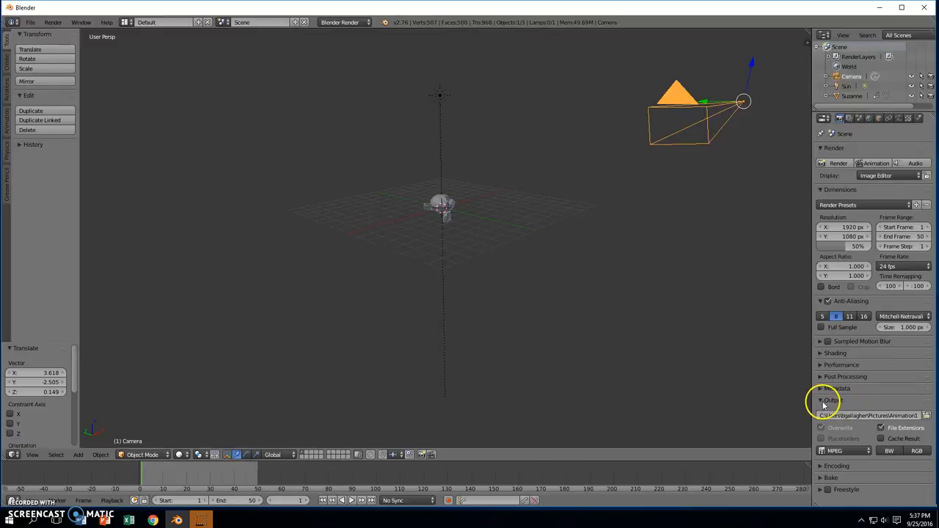
# - Set the render output path to the Pictures folder with the file name Animation1
pyautogui.click(821, 402)
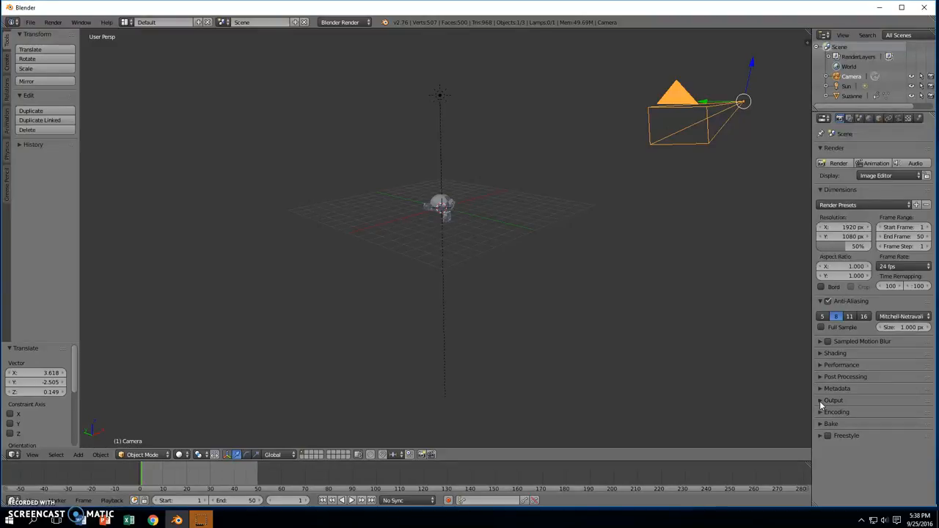
pyautogui.click(821, 402)
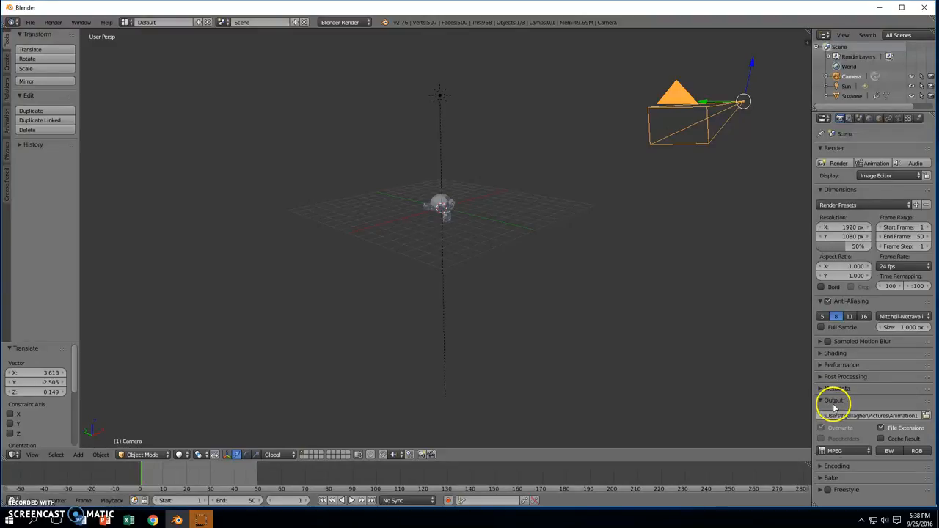
pyautogui.click(927, 416)
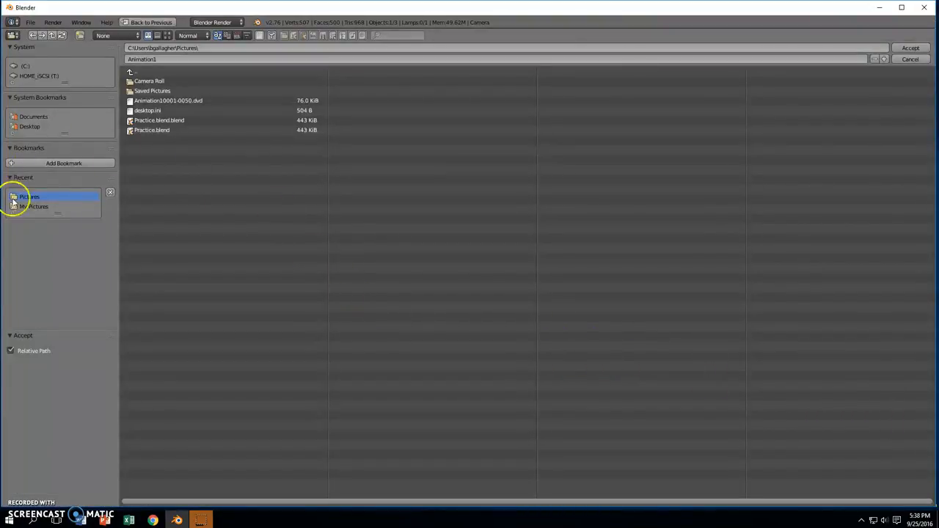
pyautogui.click(159, 59)
pyautogui.click(161, 59)
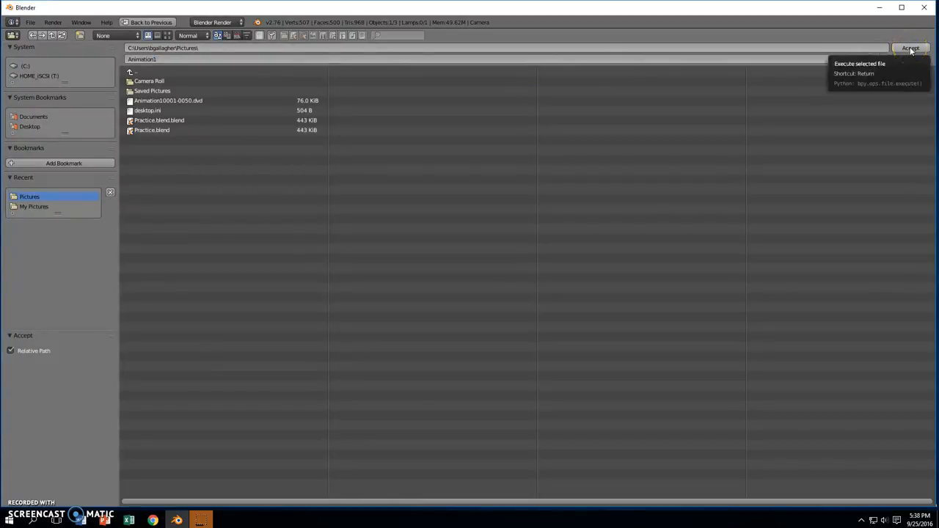
pyautogui.click(910, 48)
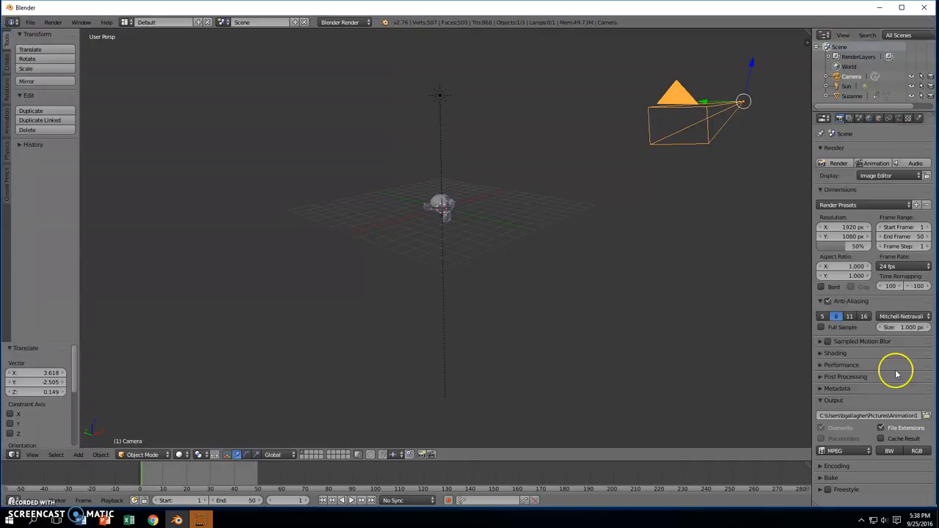
# - Set the output file format to AVI JPEG and render the full animation
pyautogui.click(853, 452)
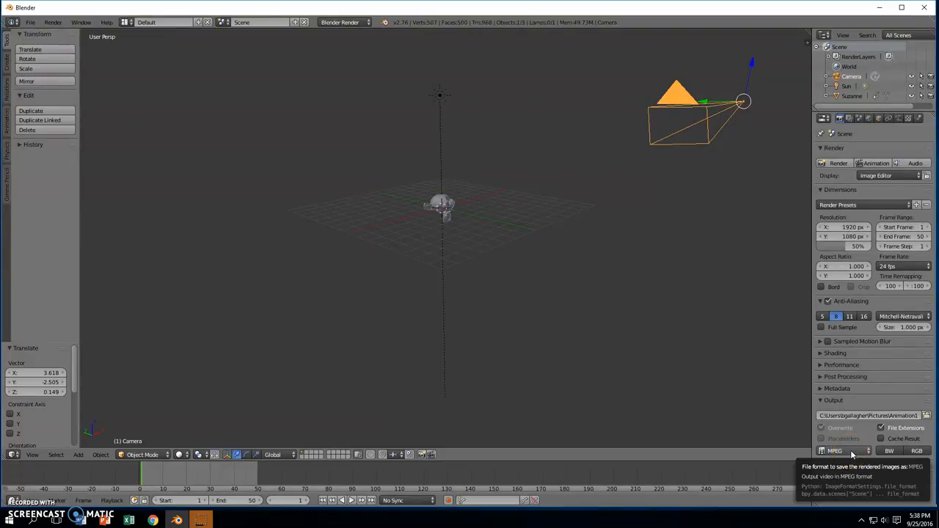
pyautogui.click(851, 452)
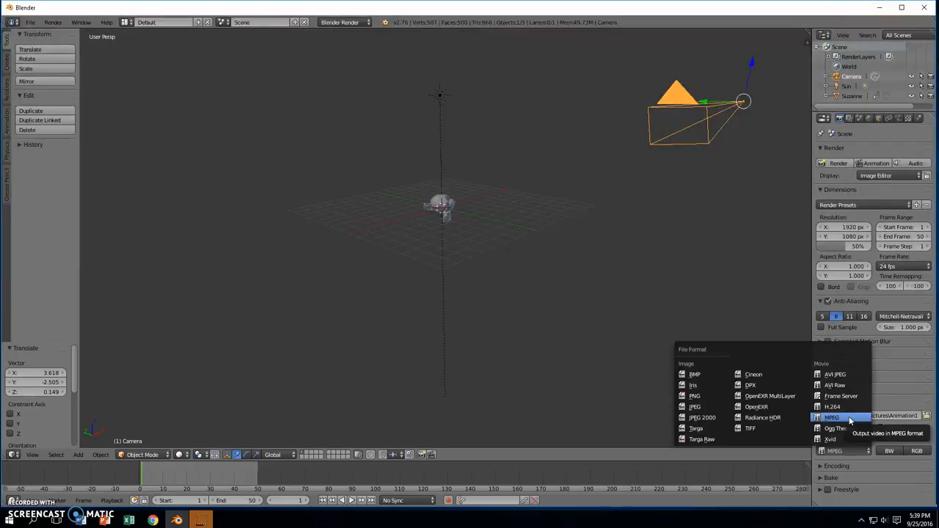
pyautogui.click(844, 375)
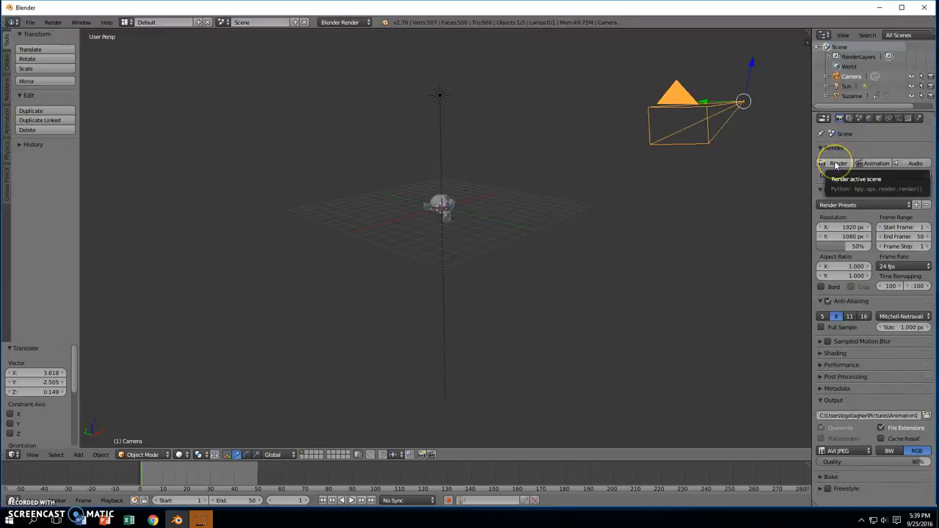
pyautogui.click(872, 164)
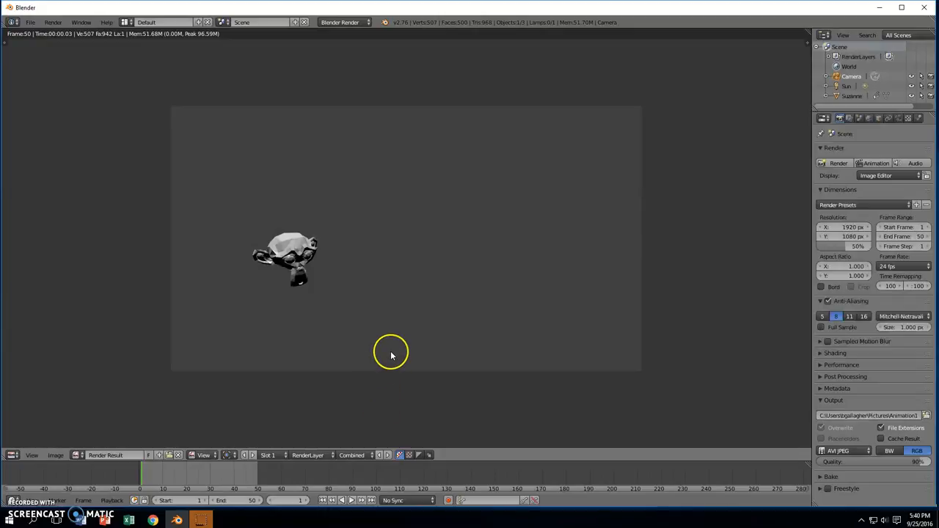
# - Switch to File Explorer, browse to the Pictures folder and open the rendered video Animation10001-0050
pyautogui.click(9, 521)
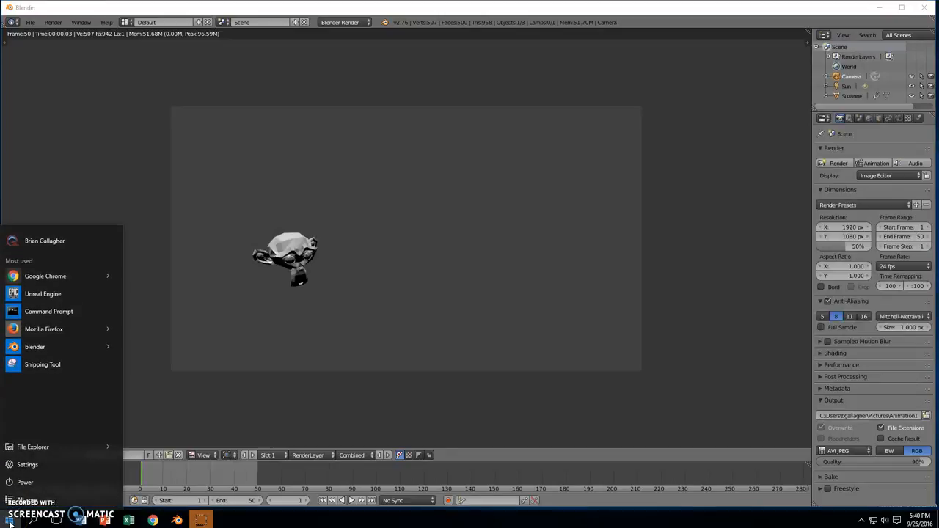
pyautogui.click(28, 447)
pyautogui.moveTo(358, 204); pyautogui.dragTo(406, 86)
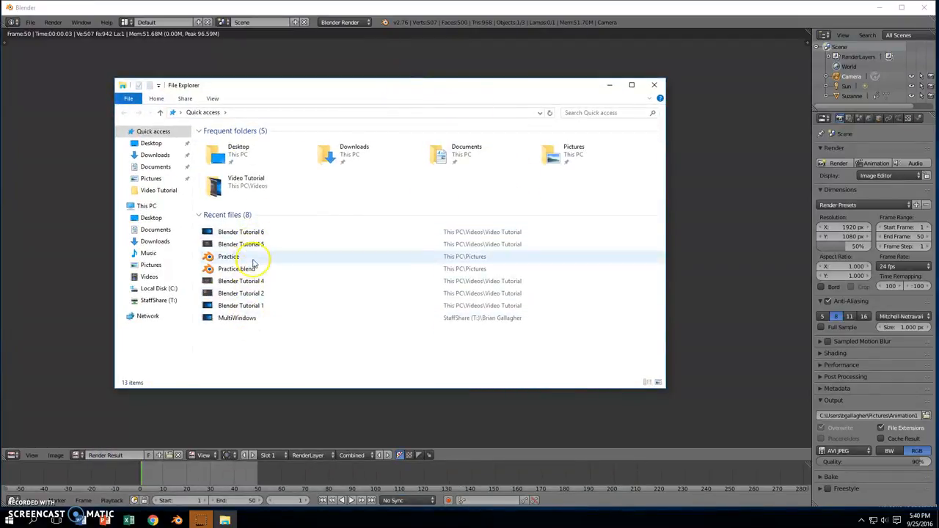
pyautogui.doubleClick(551, 159)
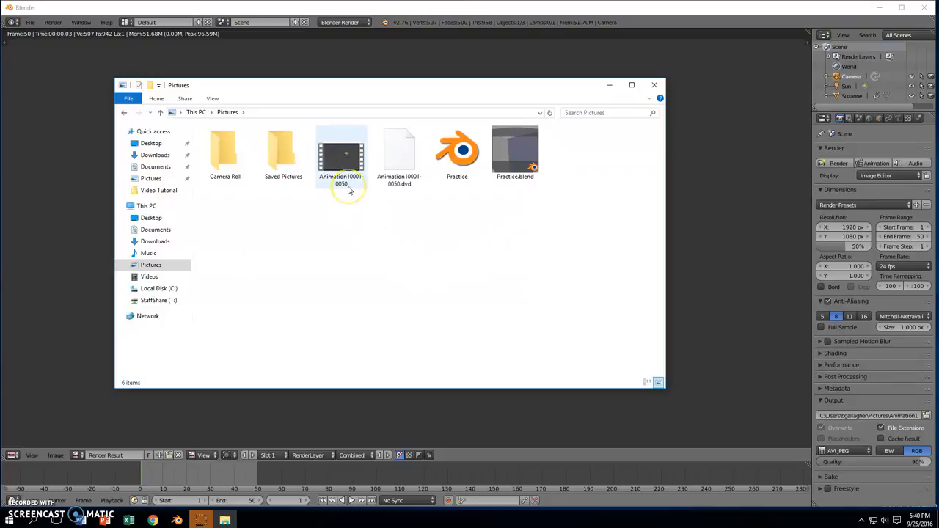
pyautogui.click(342, 161)
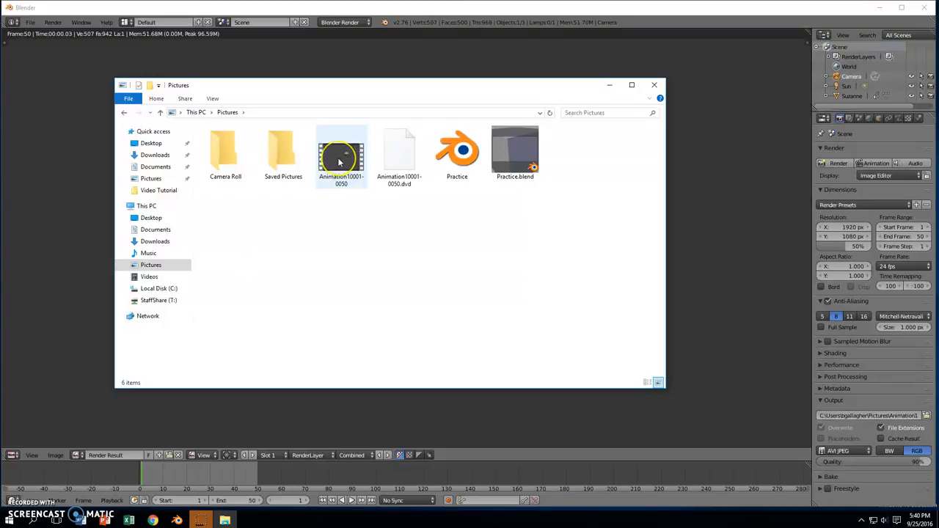
pyautogui.doubleClick(339, 159)
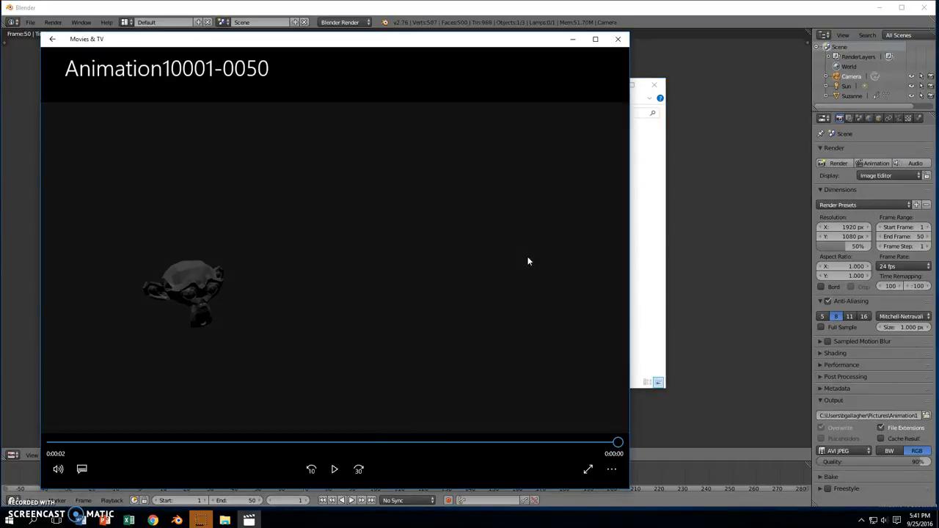
# - Replay the rendered video several times to check the monkey head's motion and lighting
pyautogui.click(334, 469)
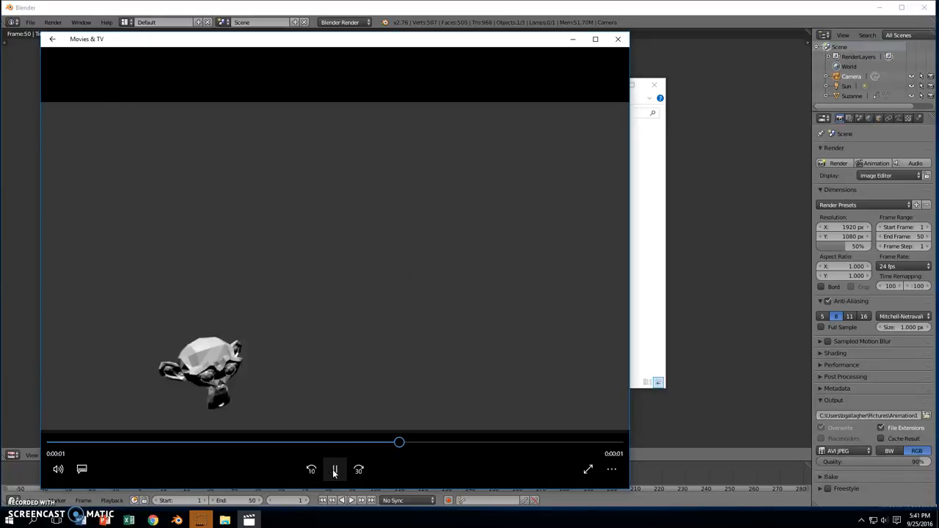
pyautogui.click(335, 470)
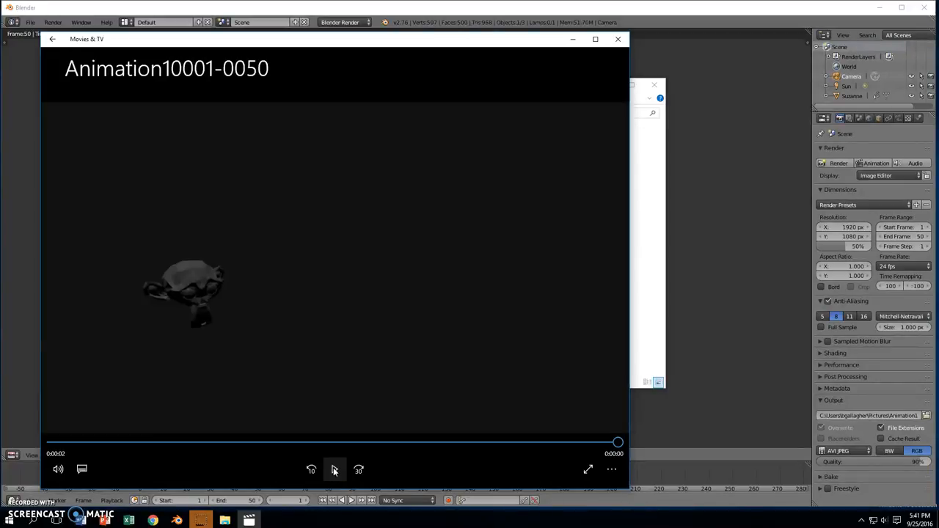
pyautogui.click(334, 470)
pyautogui.click(334, 469)
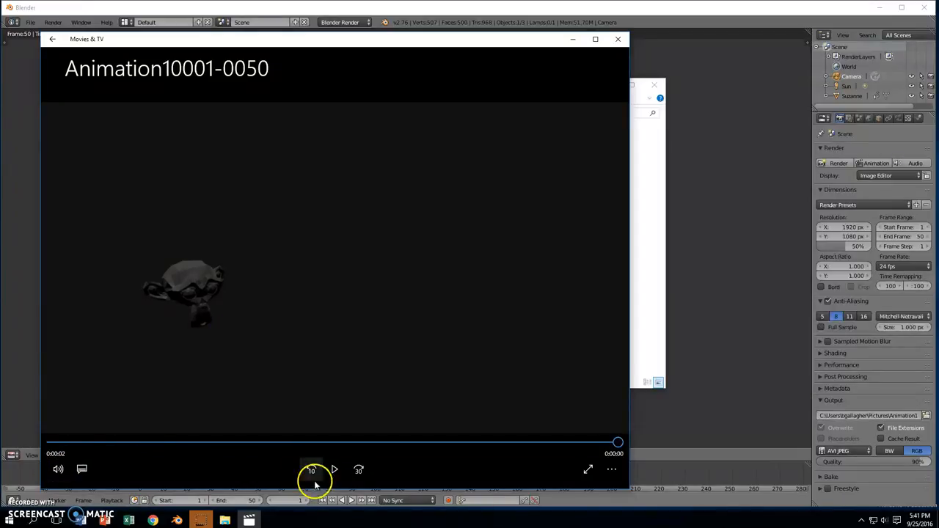
pyautogui.click(335, 469)
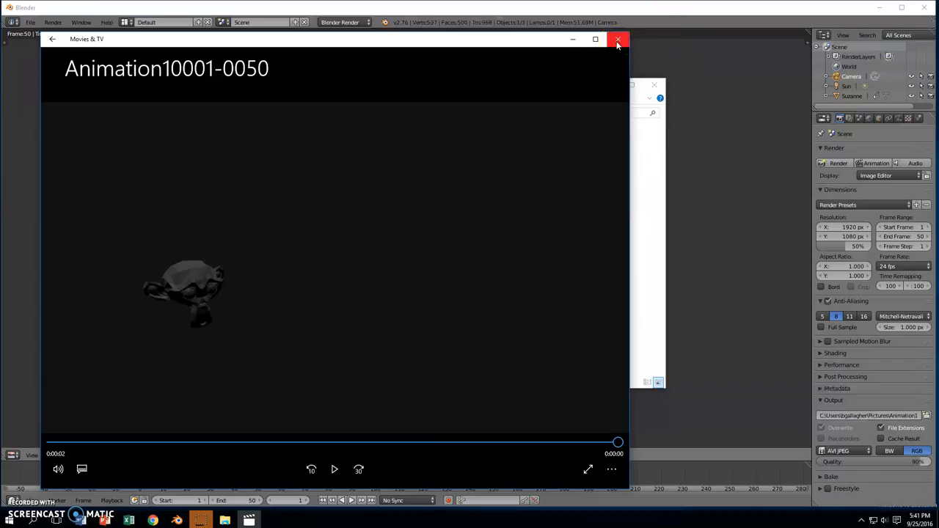
# - Close the video player and the Pictures folder window to get back to the render result
pyautogui.click(619, 42)
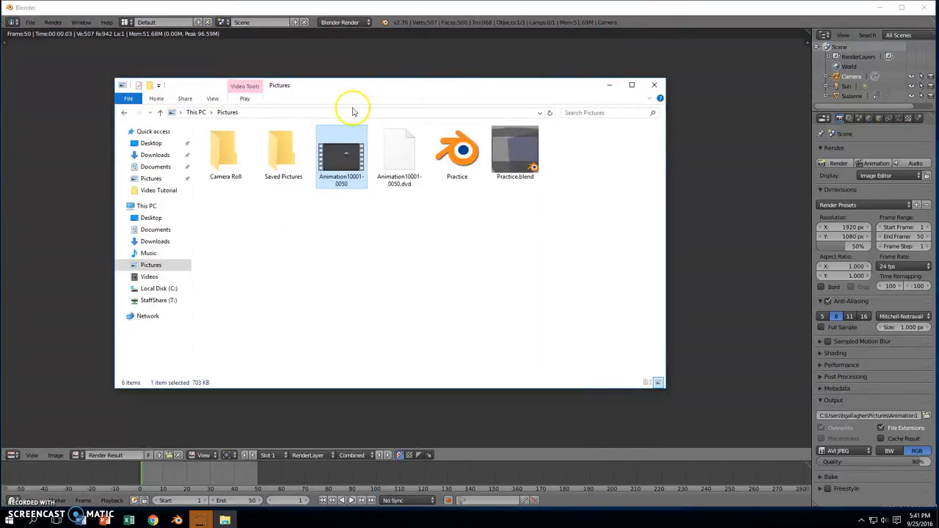
pyautogui.click(341, 223)
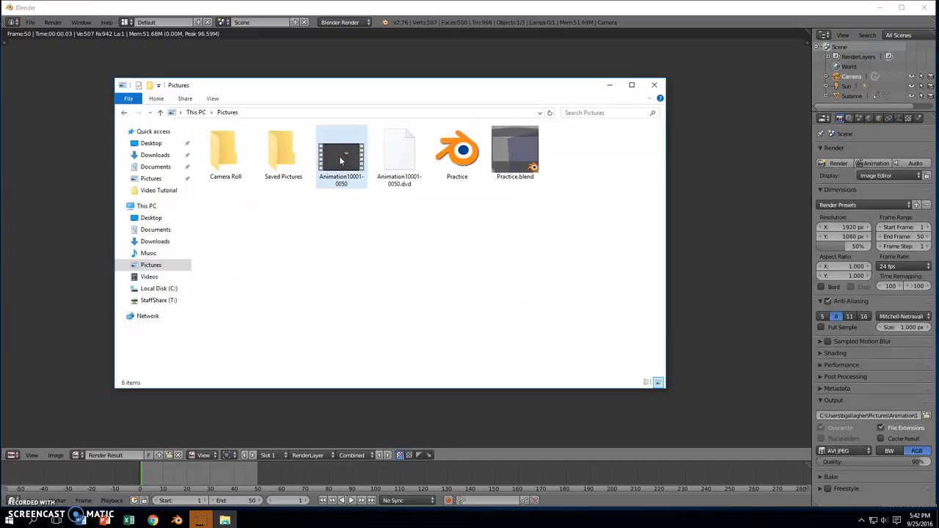
pyautogui.click(653, 86)
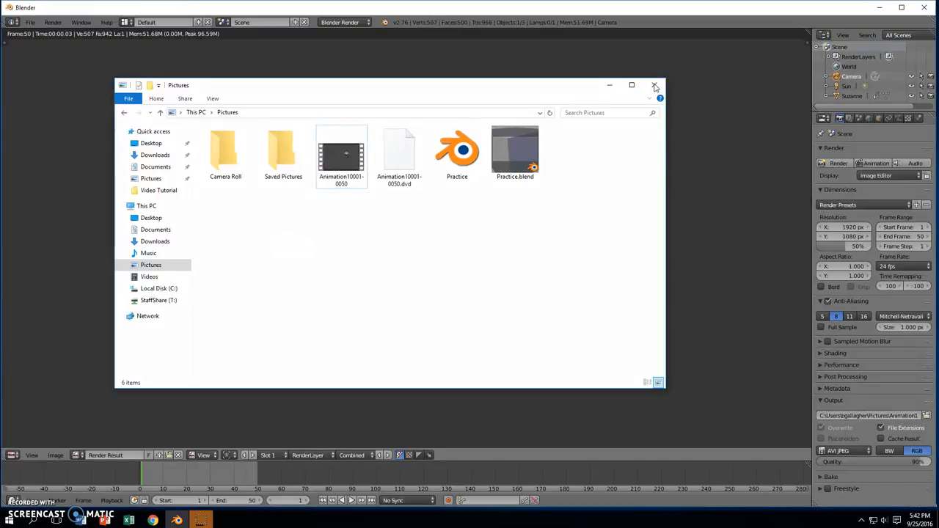